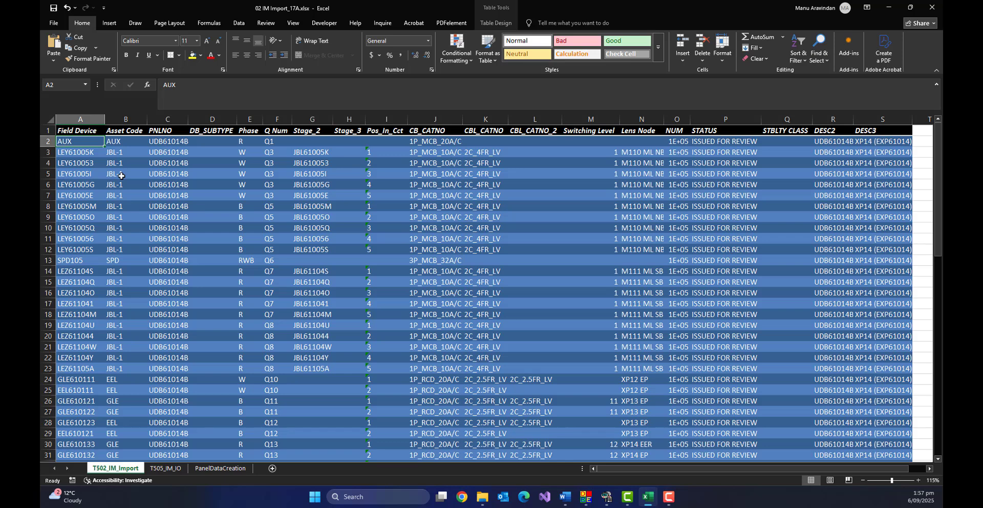
Review the device rows in the TS02_IM_Import worksheet of the import workbook.
left_click(135, 133)
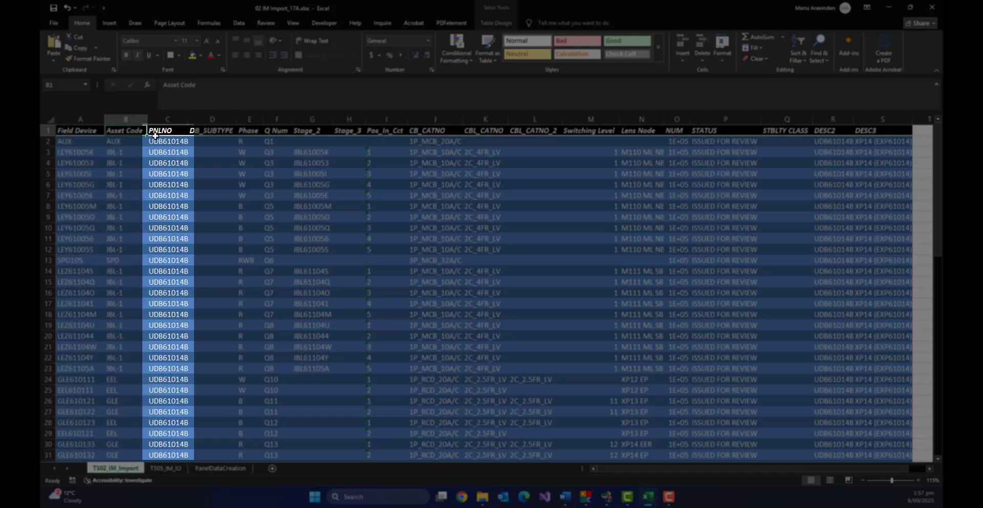
left_click(156, 132)
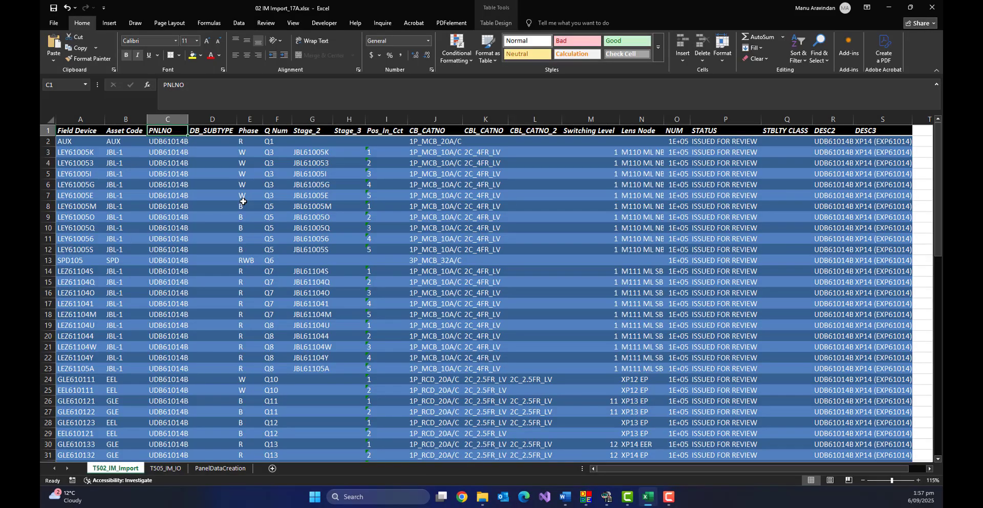
scroll(316, 231, "down", 9)
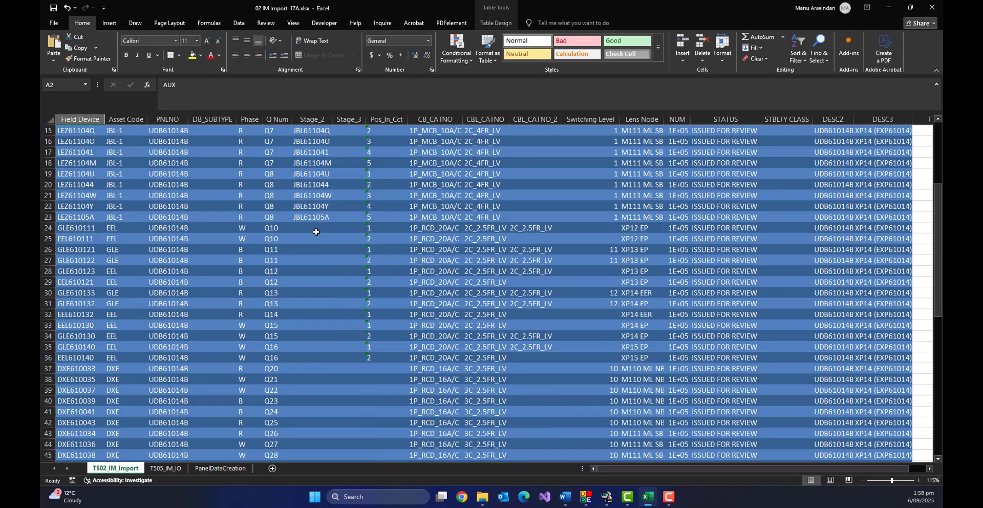
scroll(318, 233, "down", 1)
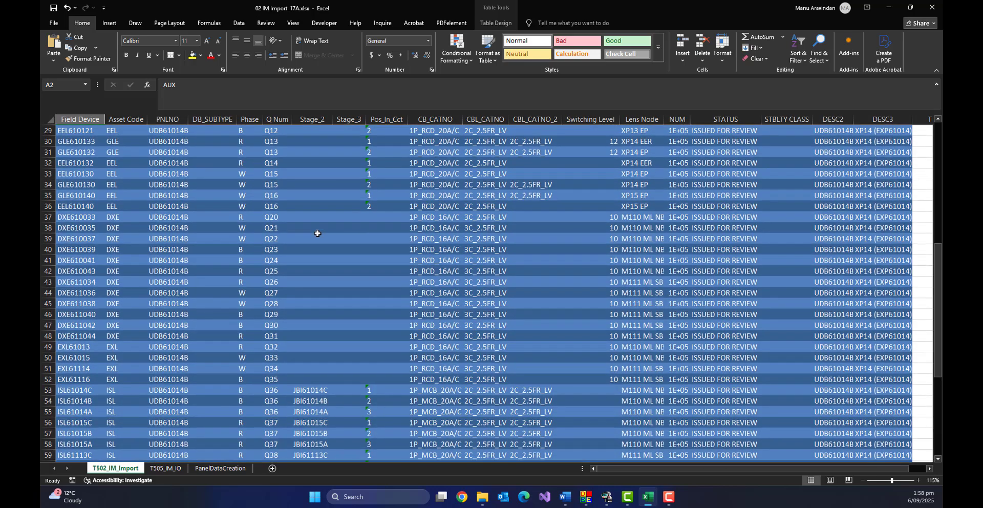
scroll(318, 233, "down", 3)
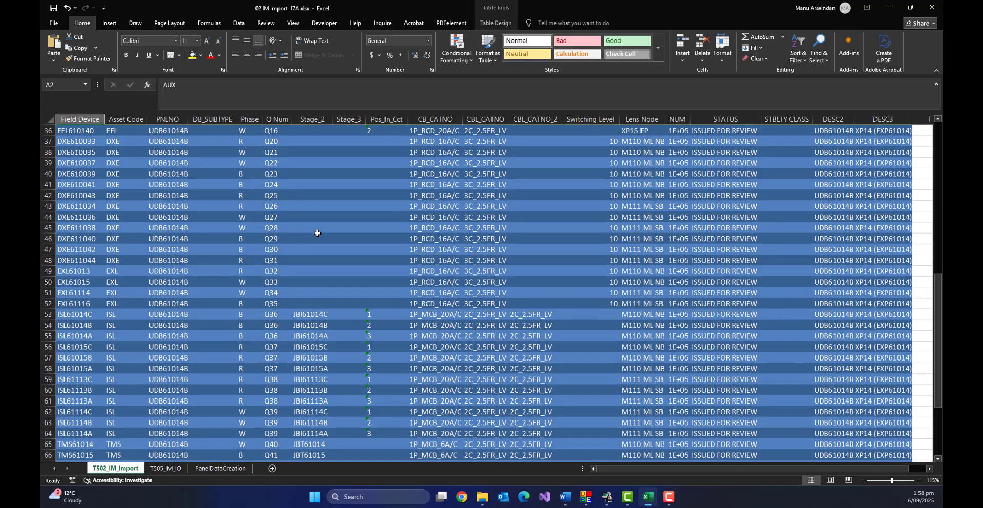
scroll(318, 234, "down", 5)
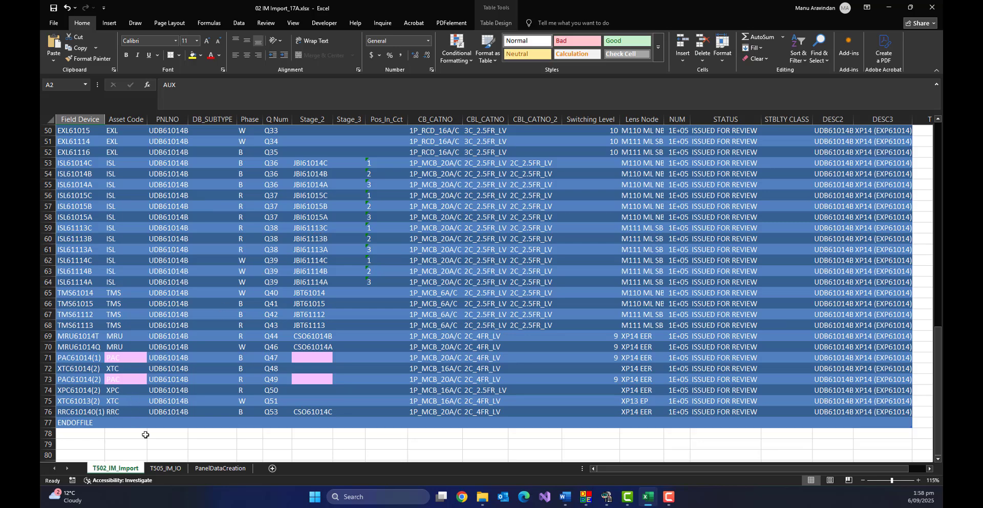
Switch to the TS05_IM_IO worksheet and review its IO channel rows.
left_click(165, 469)
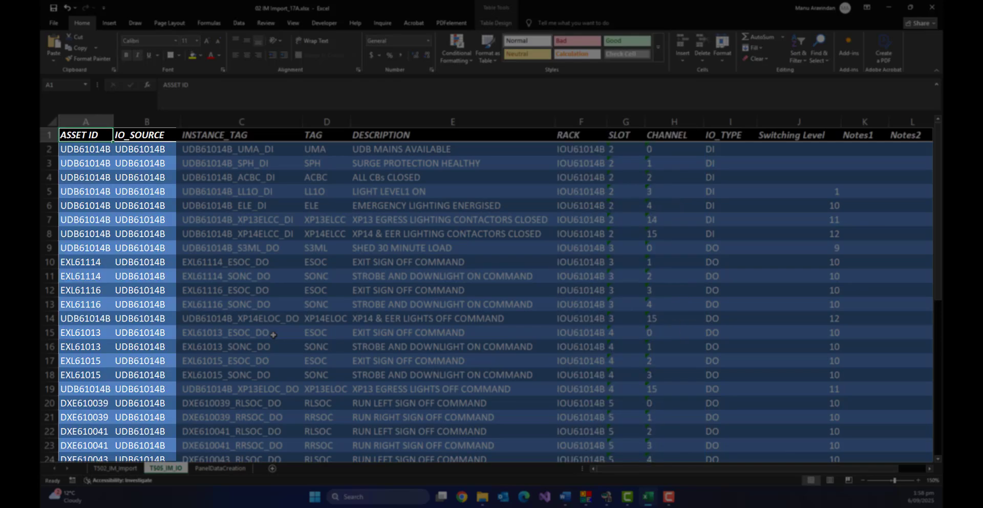
scroll(274, 335, "down", 2)
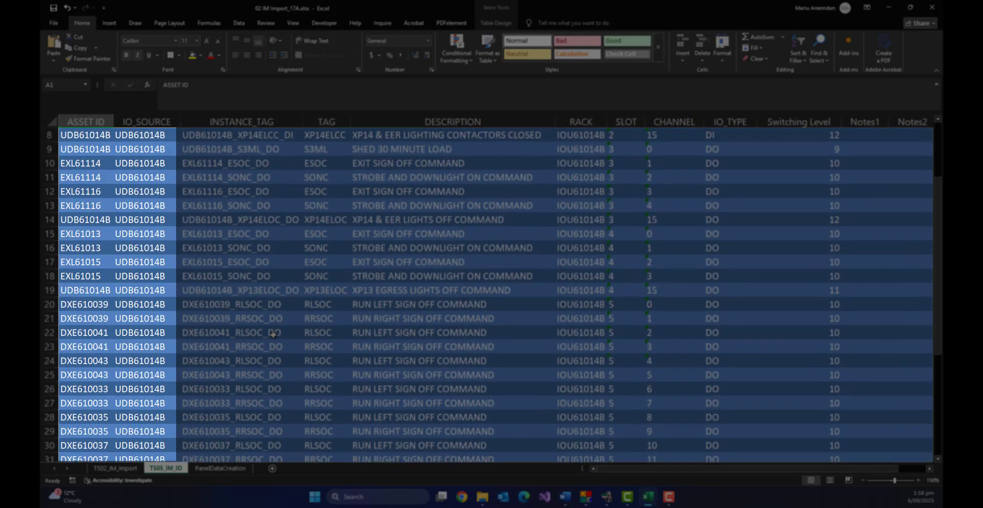
scroll(273, 335, "down", 2)
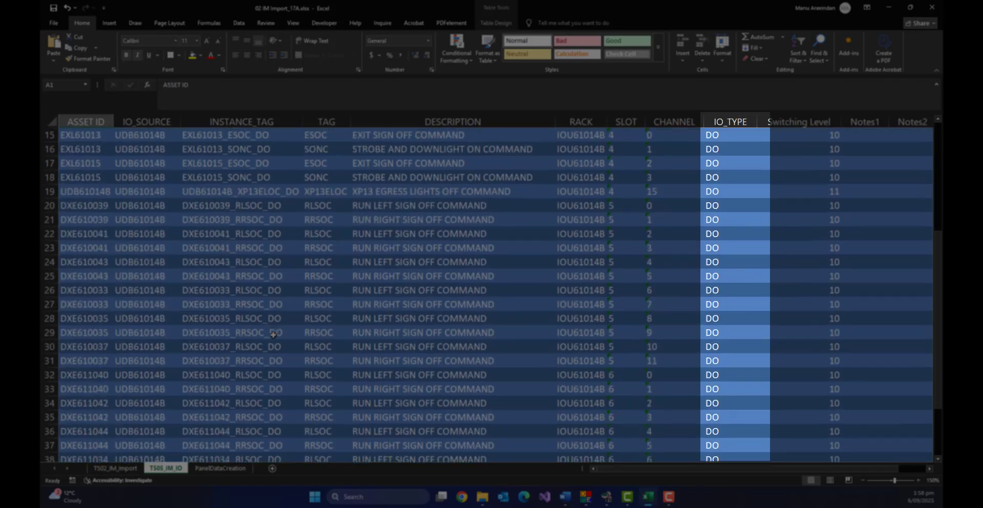
scroll(273, 335, "down", 2)
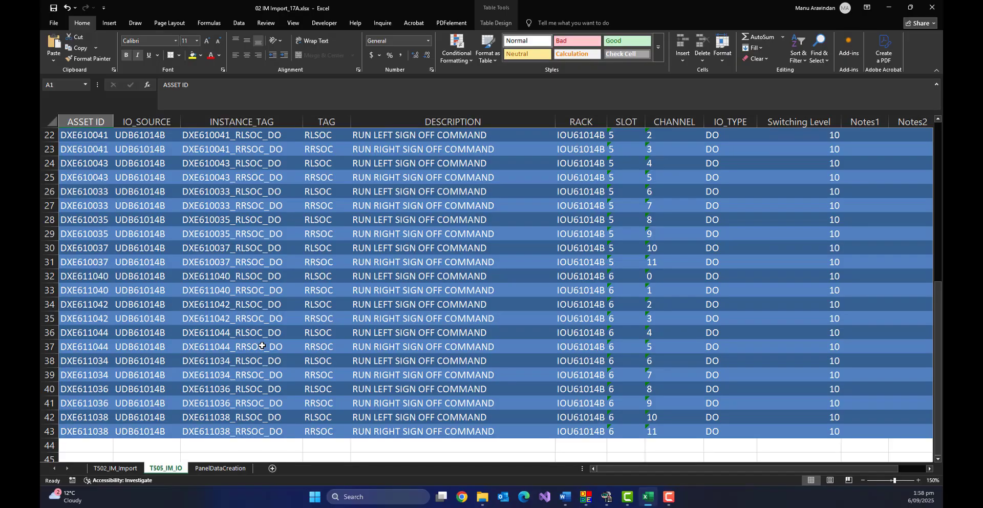
Switch to the PanelDataCreation worksheet and review the panel data row.
left_click(201, 470)
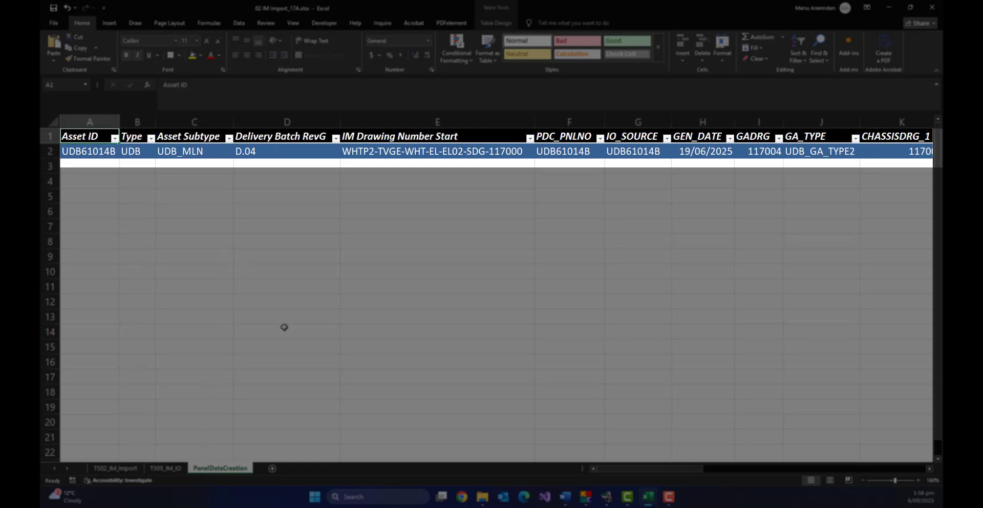
left_click(612, 470)
left_click_drag(612, 471, 679, 473)
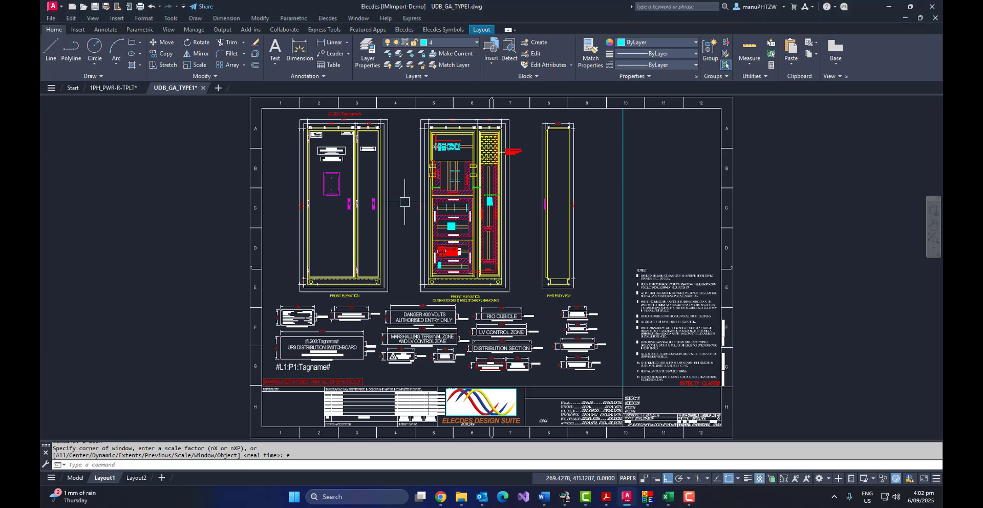
In the UDB_GA_TYPE1 drawing, zoom into the switchboard's middle elevation with a zoom window.
type("z")
key("Return")
type("w")
key("Return")
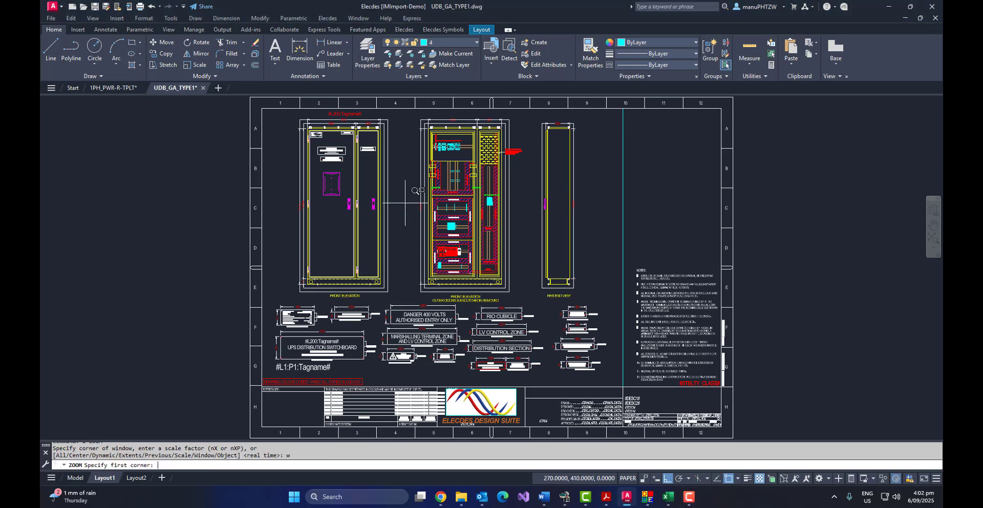
left_click(405, 185)
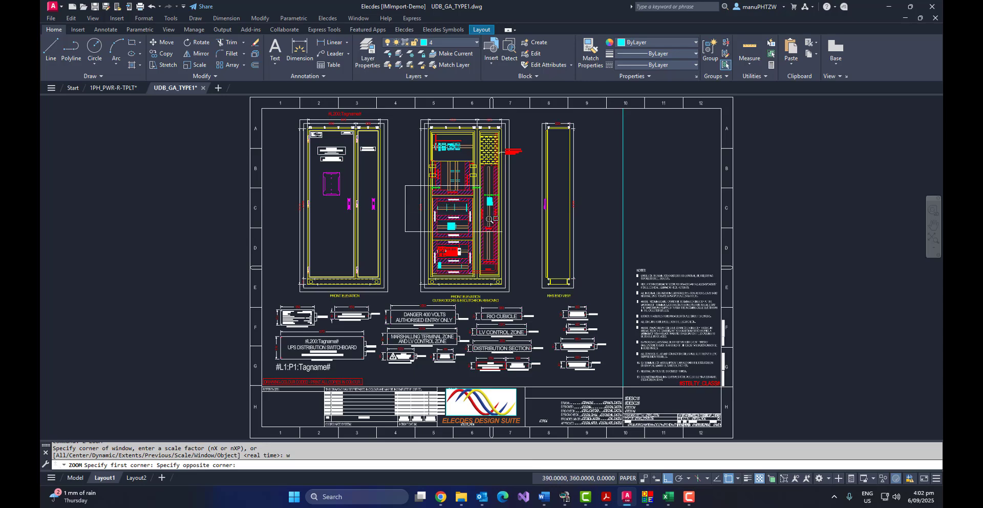
left_click(519, 243)
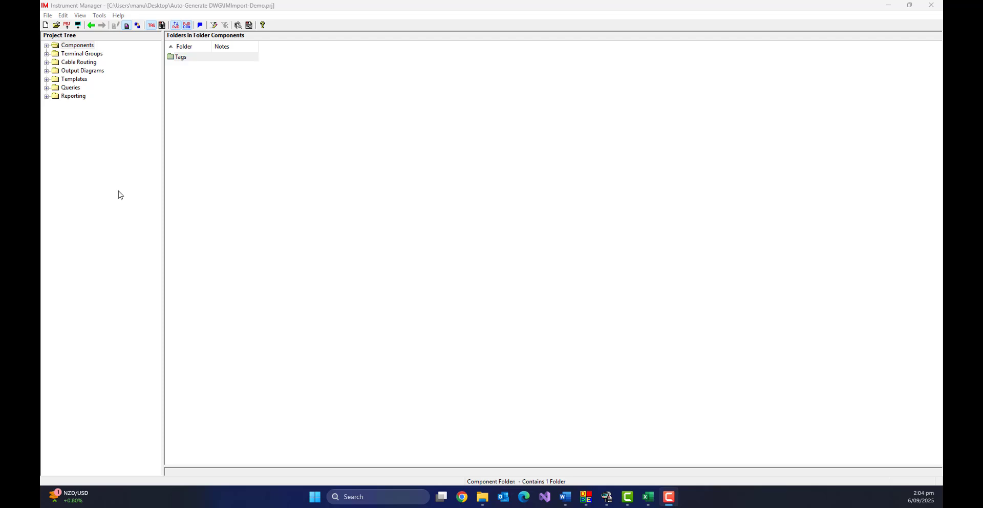
Expand the Components, Tags, Enclosures and Devices folders in the project tree to inspect their subfolders.
left_click(47, 45)
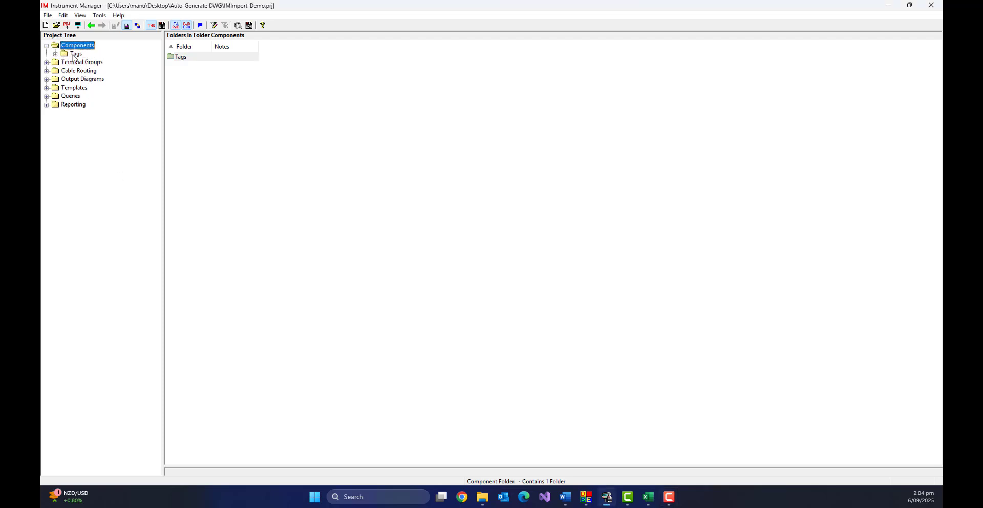
left_click(74, 55)
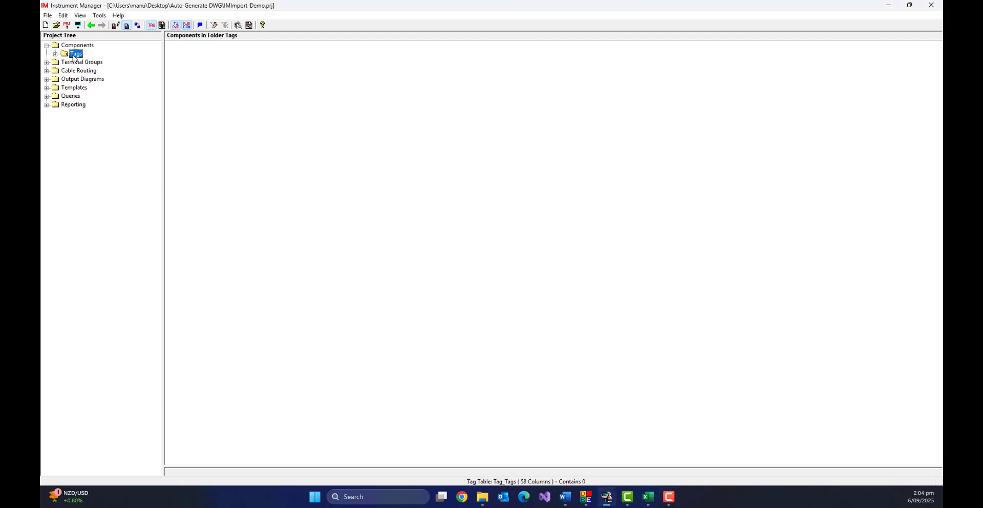
left_click(56, 54)
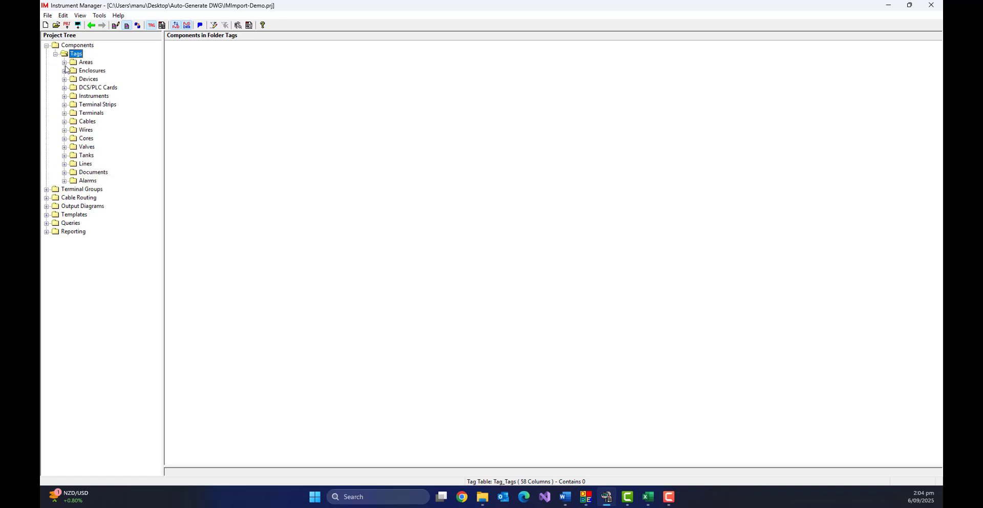
left_click(65, 71)
left_click(79, 72)
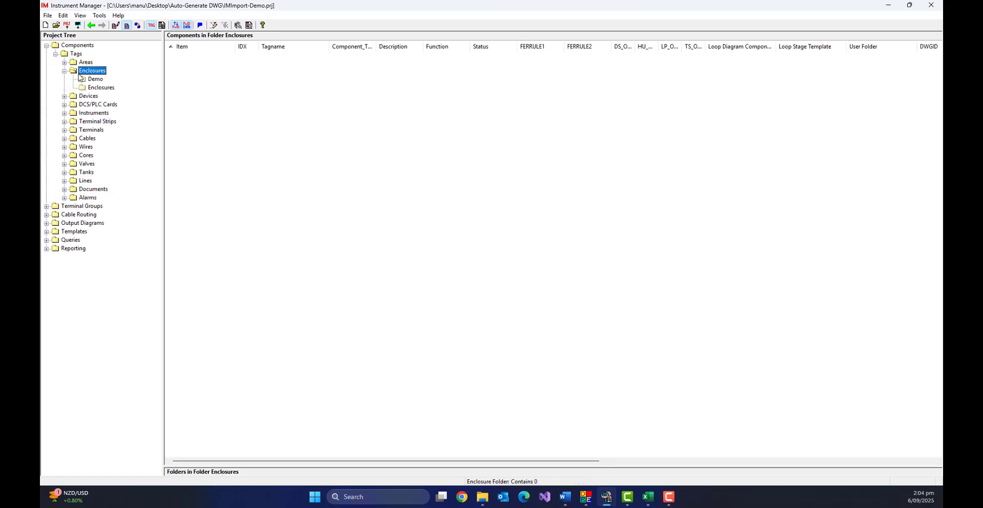
left_click(64, 97)
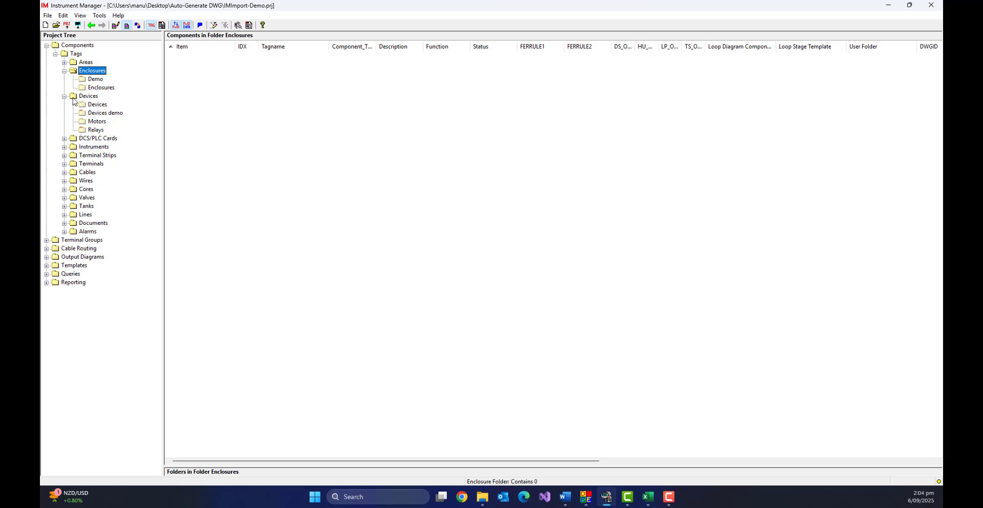
left_click(82, 98)
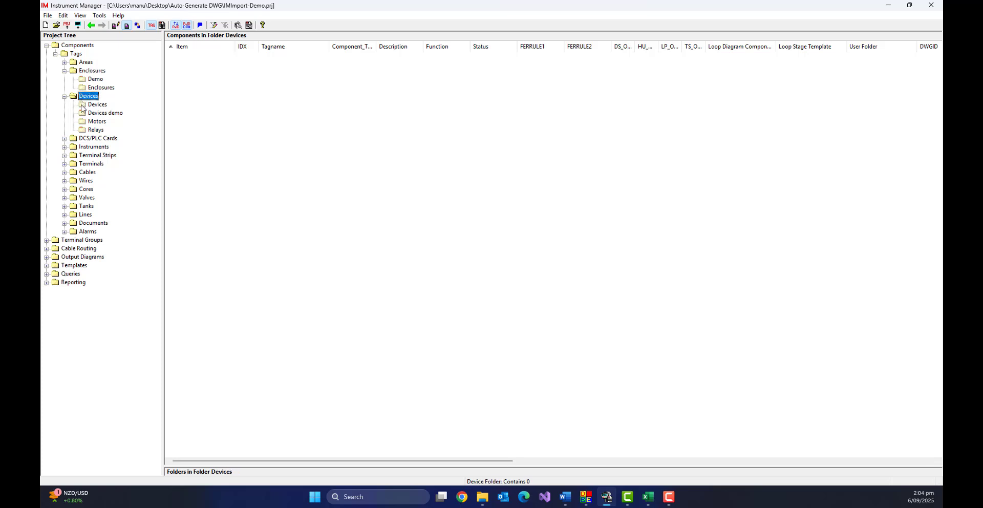
Expand the Terminal Strips, Terminals, Cables and Wires folders in the project tree to inspect their subfolders.
left_click(65, 156)
left_click(73, 156)
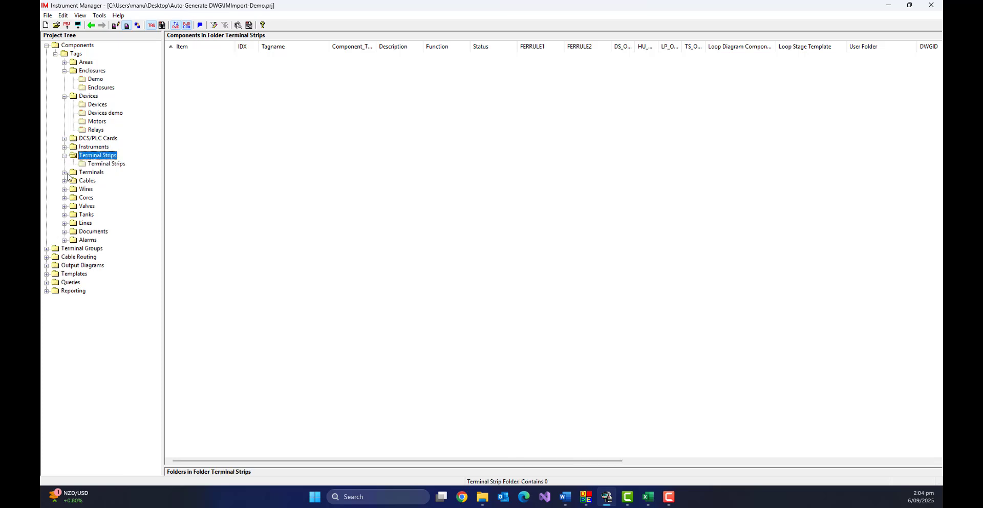
left_click(65, 172)
left_click(73, 173)
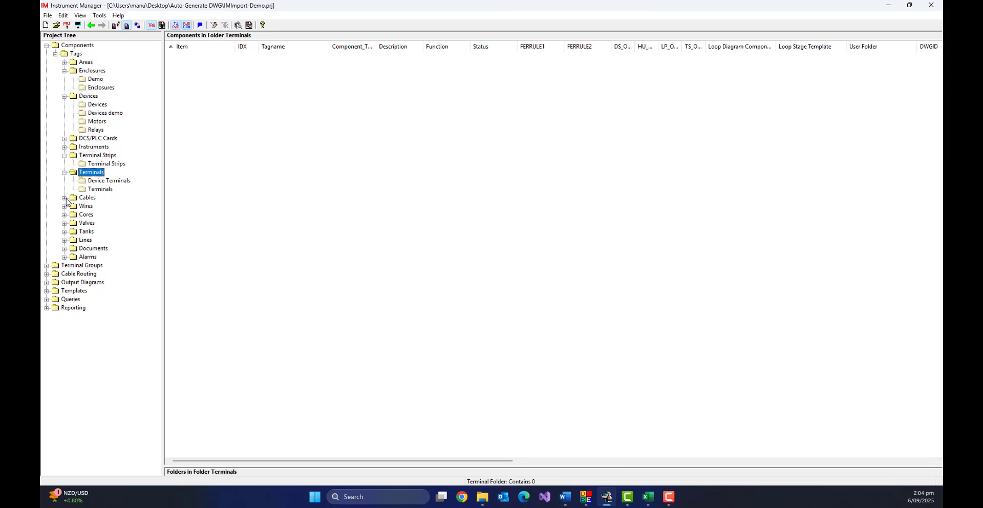
left_click(65, 198)
left_click(73, 200)
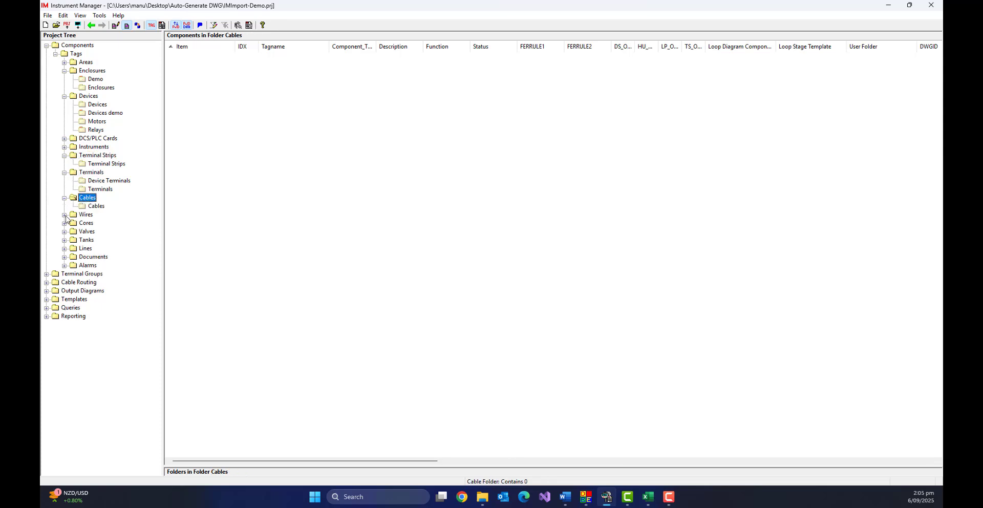
left_click(65, 215)
left_click(82, 217)
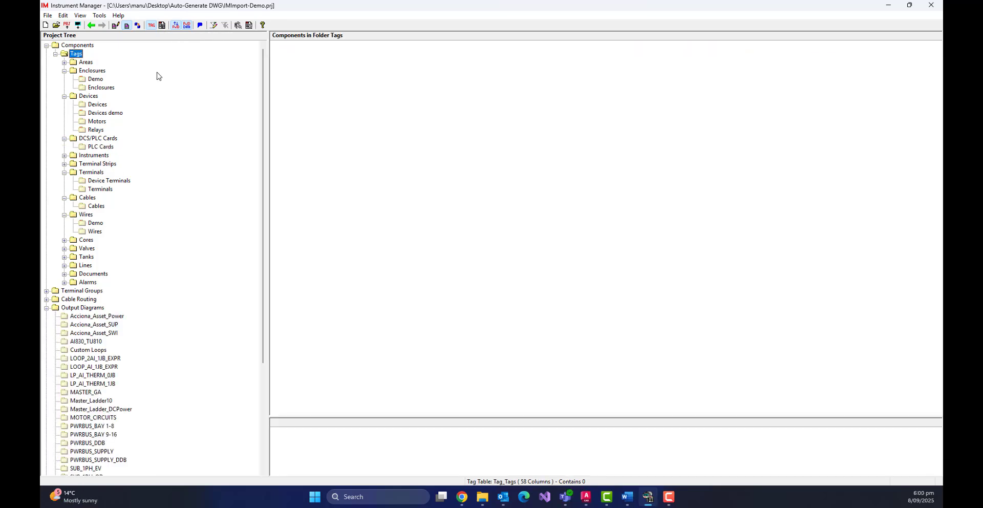
Import the 02 IM Import_17A Excel workbook into Tag_Tags with the AccionaELECreation_AEC mapping file, skipping the import log.
left_click(49, 16)
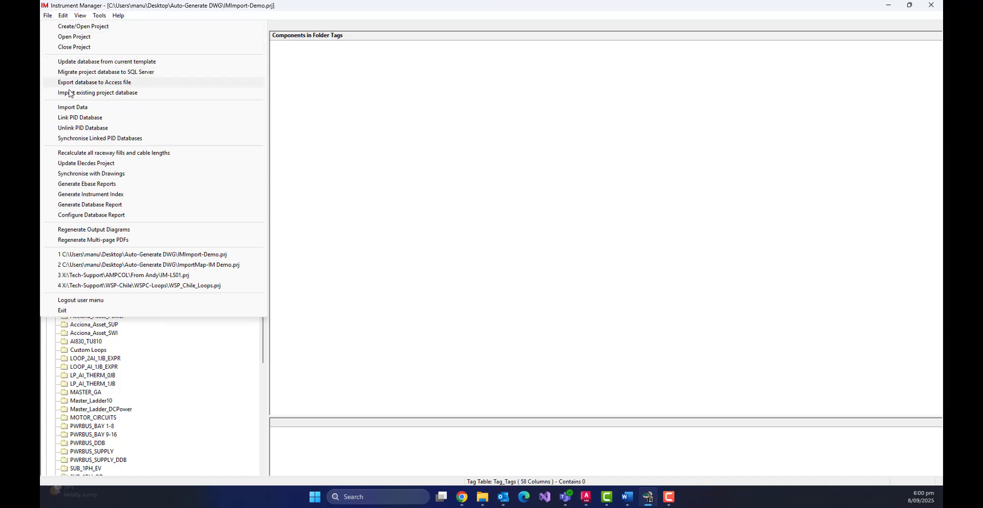
left_click(72, 108)
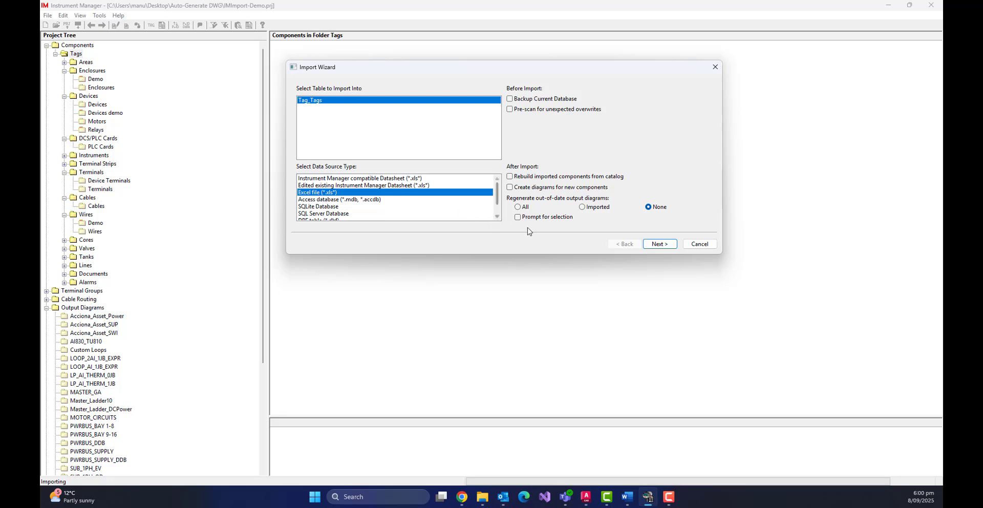
left_click(669, 247)
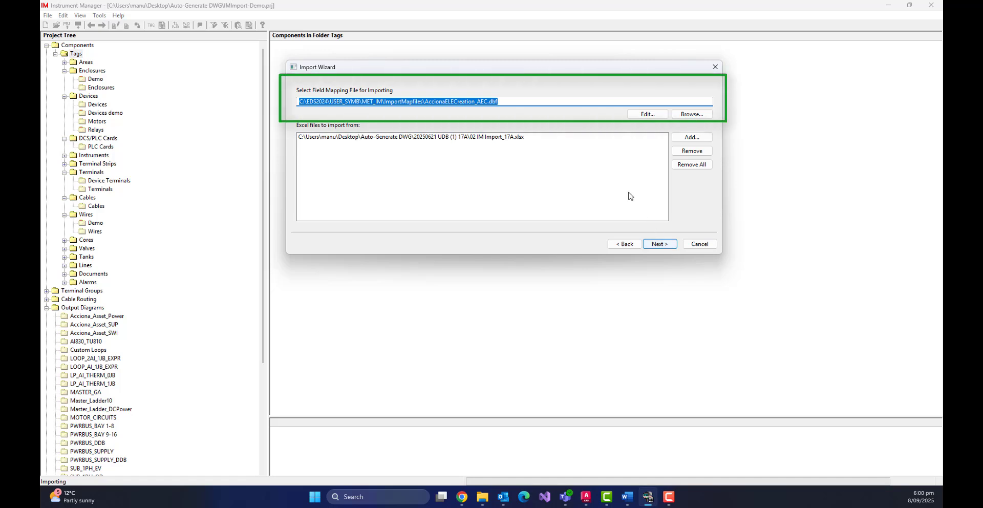
left_click(576, 103)
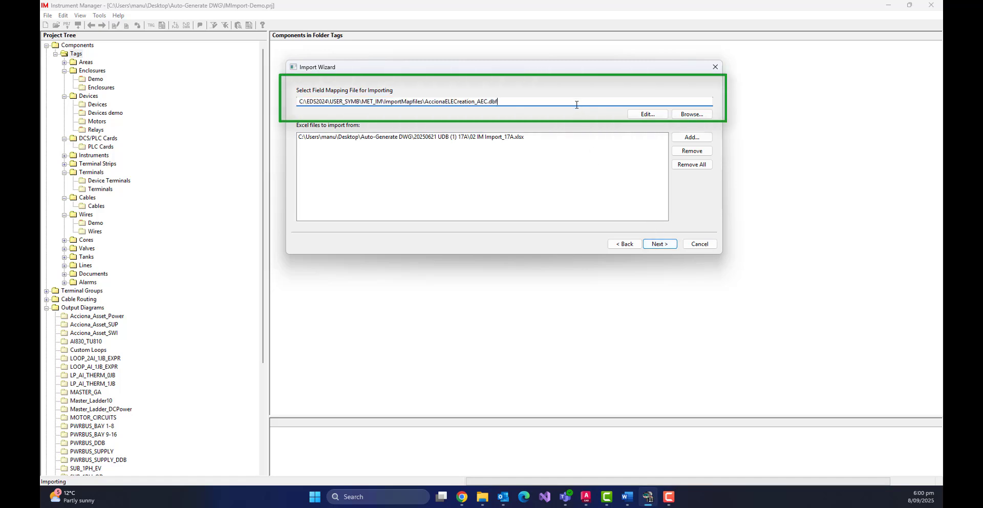
left_click(524, 139)
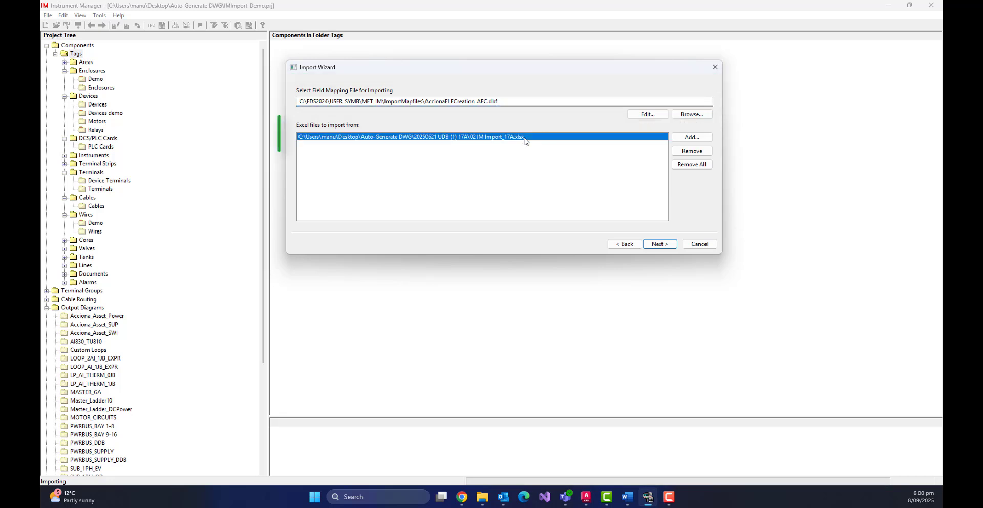
left_click(661, 244)
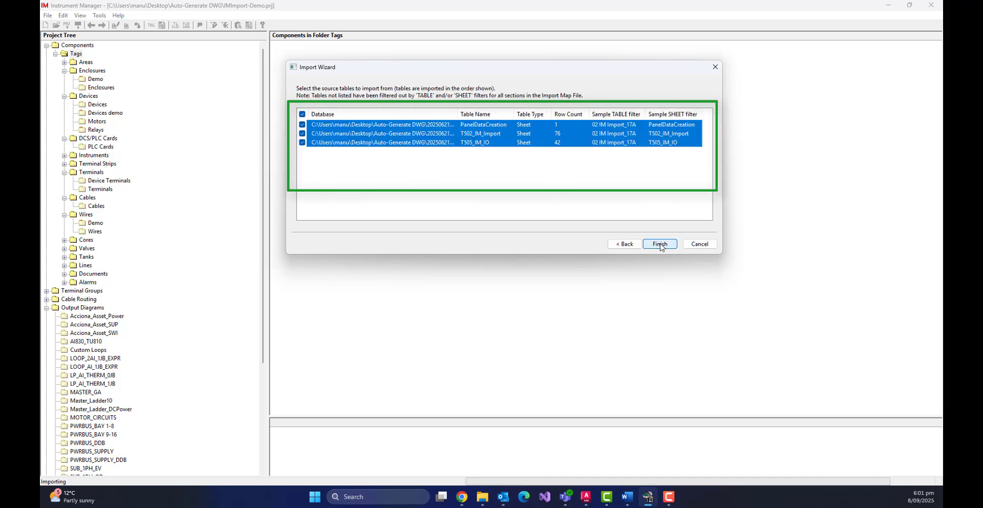
left_click(661, 245)
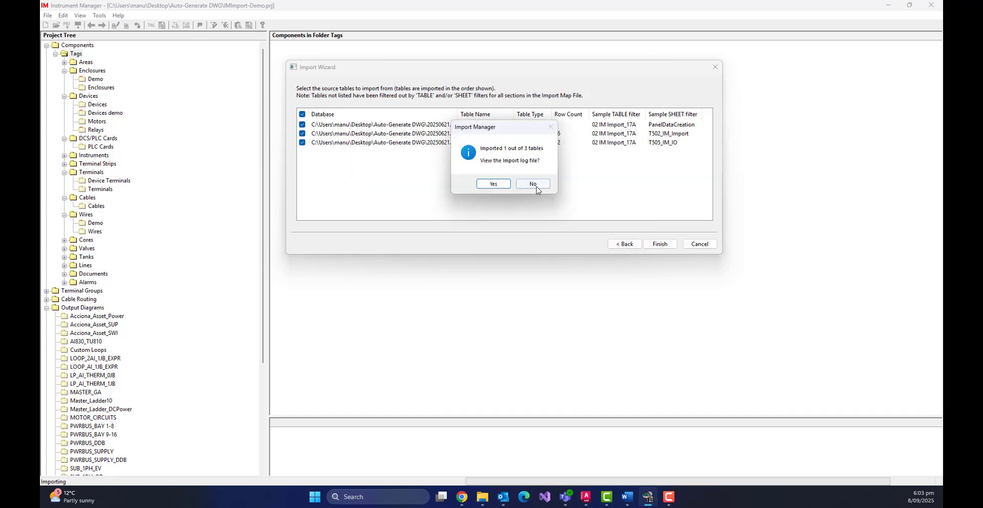
left_click(534, 184)
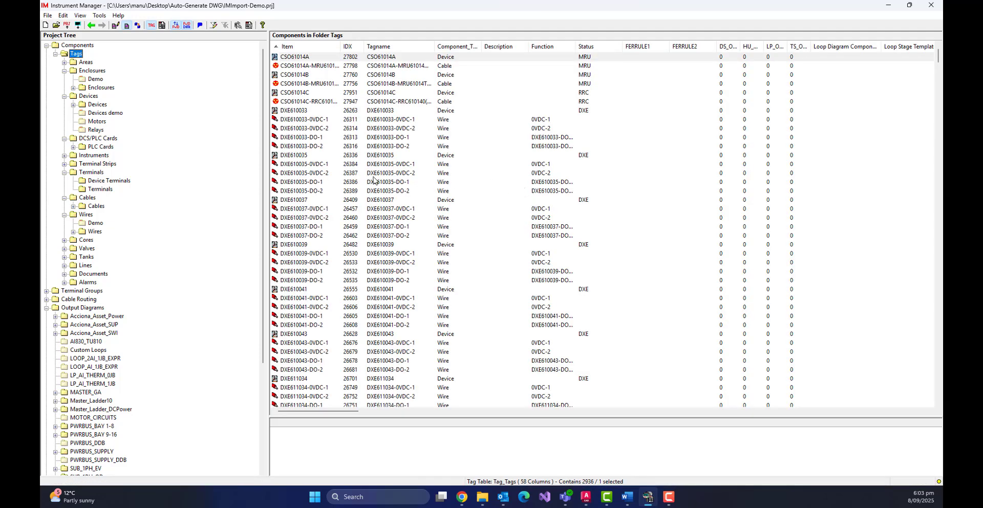
Expand the Enclosures and Devices folders to inspect the imported components.
left_click(74, 88)
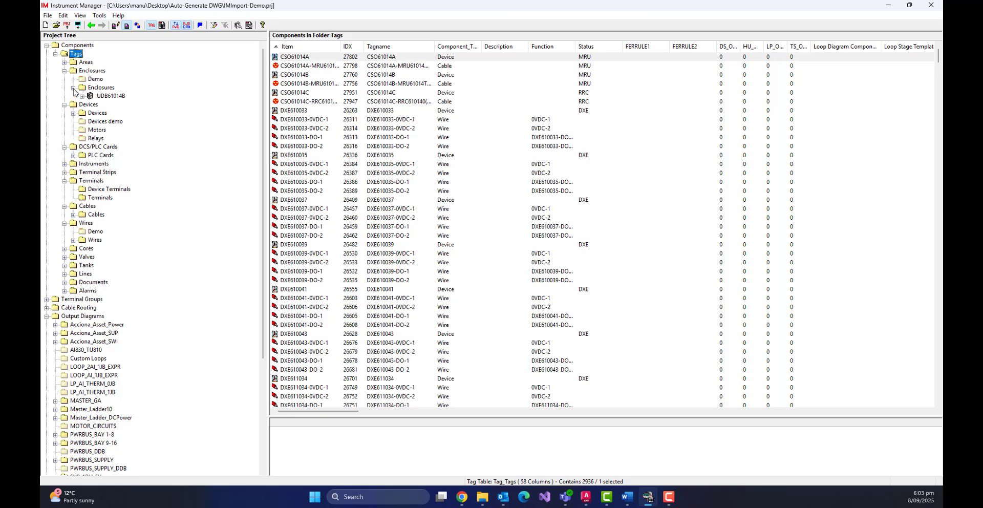
left_click(74, 113)
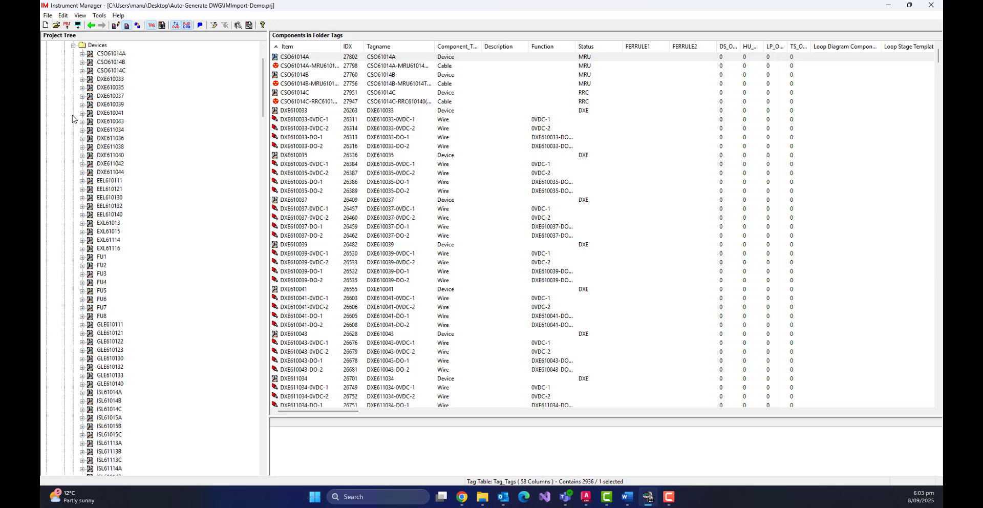
Expand the PLC Cards folder and the UDB61014B-C0 and UDB61014B-C1 cards to inspect their terminals and wires.
scroll(72, 119, "down", 20)
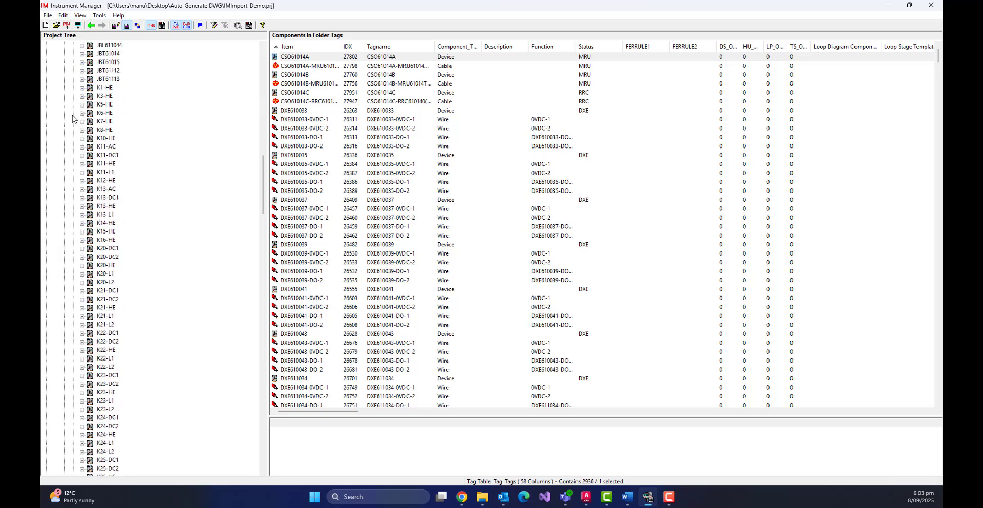
scroll(72, 118, "down", 20)
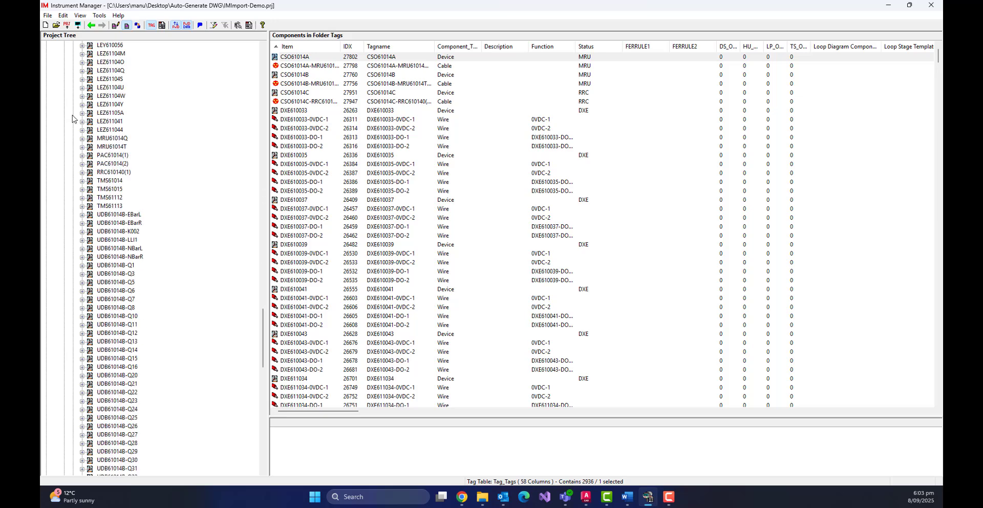
scroll(72, 118, "down", 20)
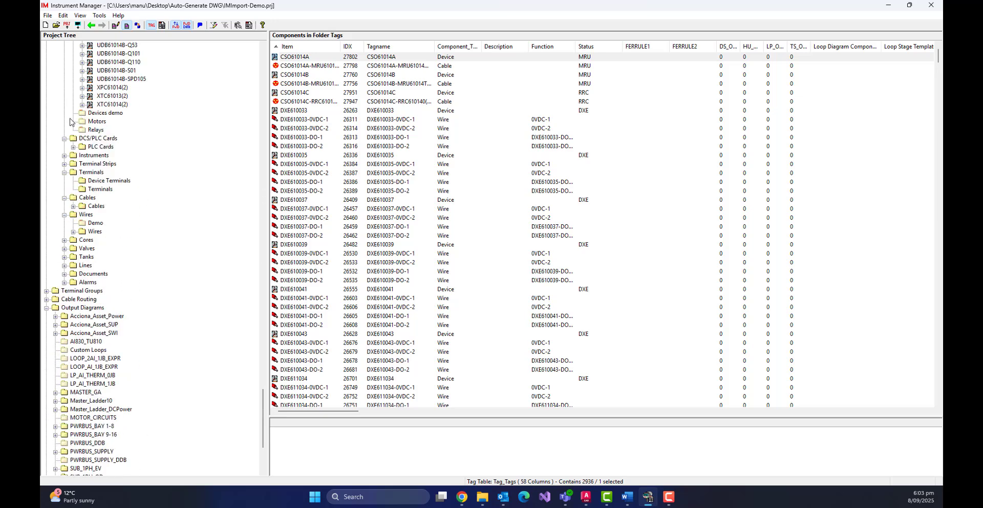
left_click(73, 147)
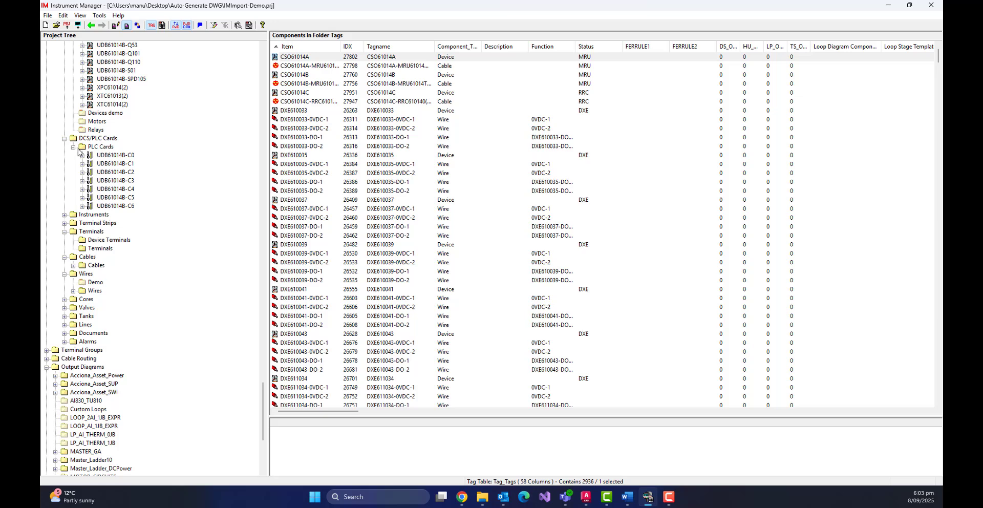
left_click(82, 155)
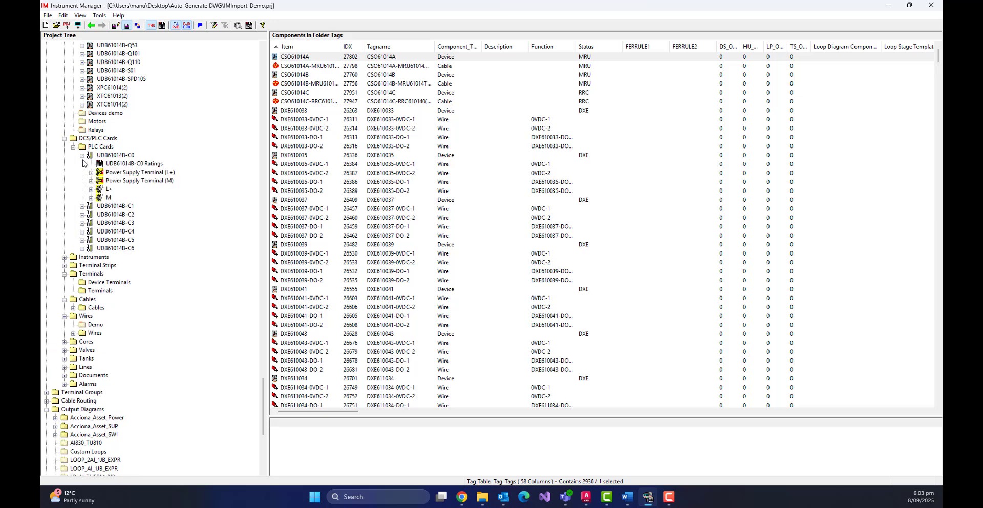
left_click(82, 206)
left_click(91, 240)
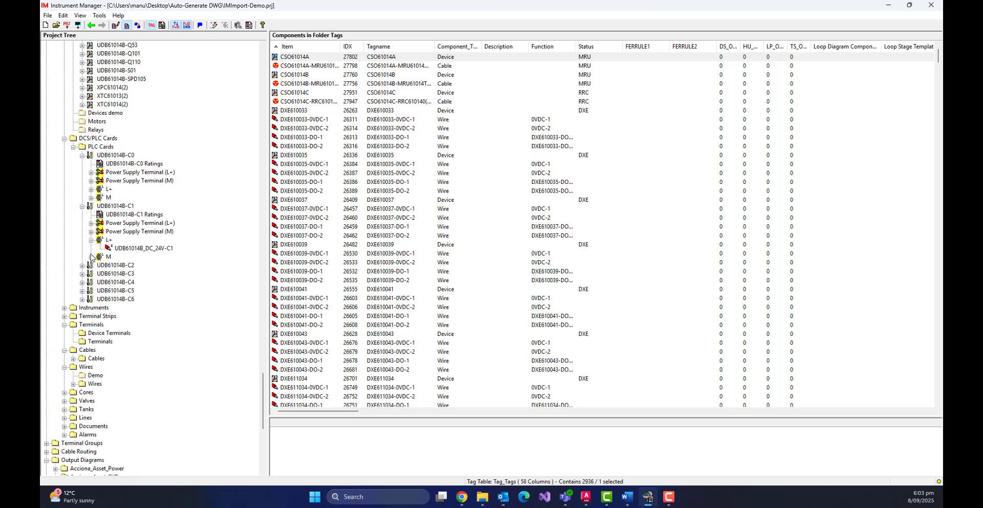
left_click(91, 256)
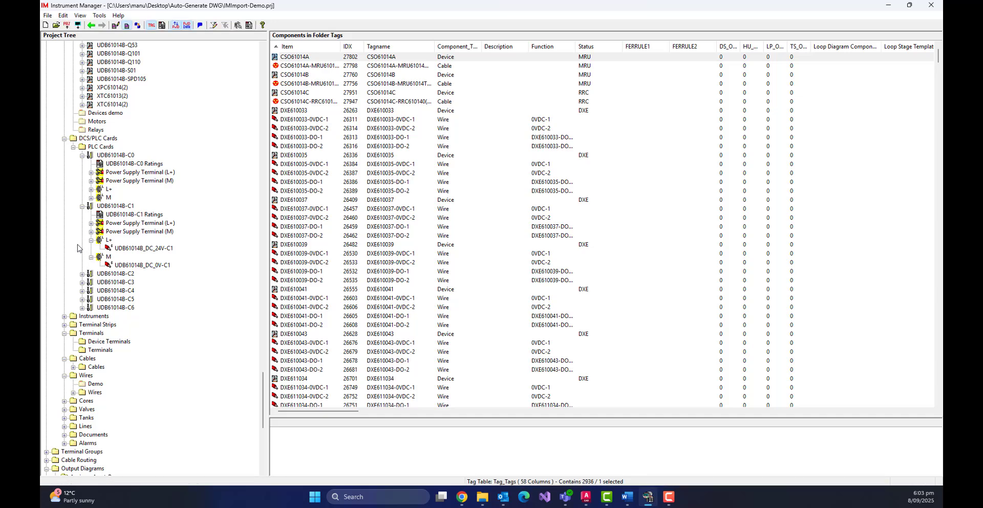
Expand the Terminal Strips folder to inspect the UDB61014B terminal strips.
scroll(78, 248, "down", 5)
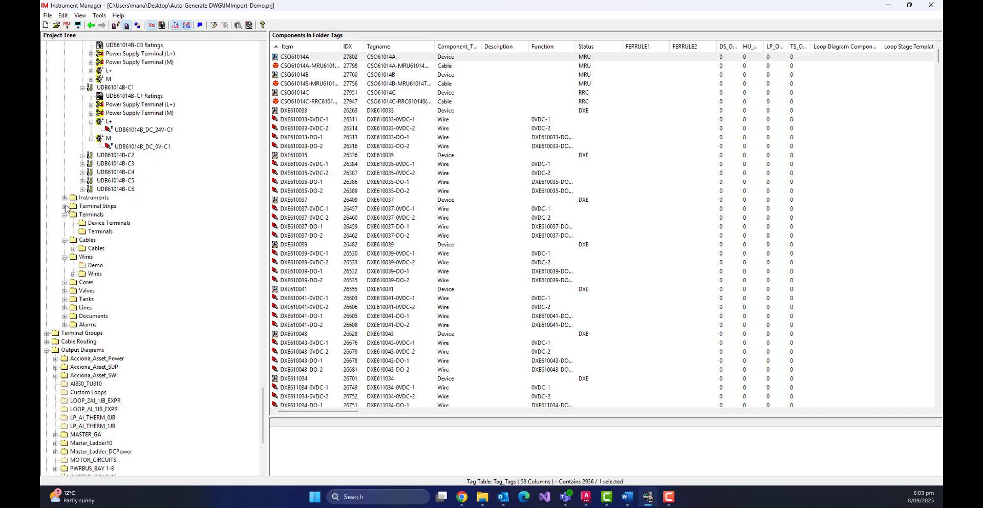
left_click(64, 206)
left_click(74, 122)
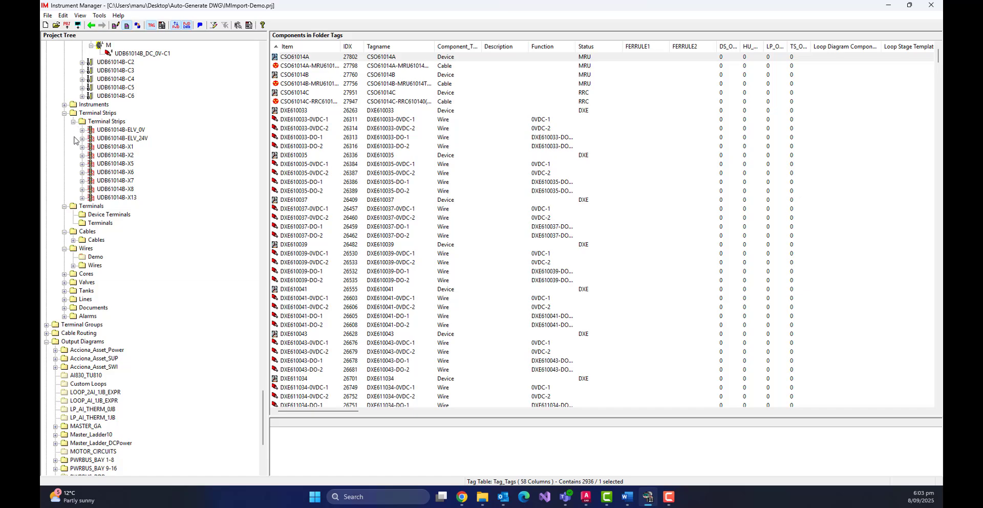
left_click(97, 223)
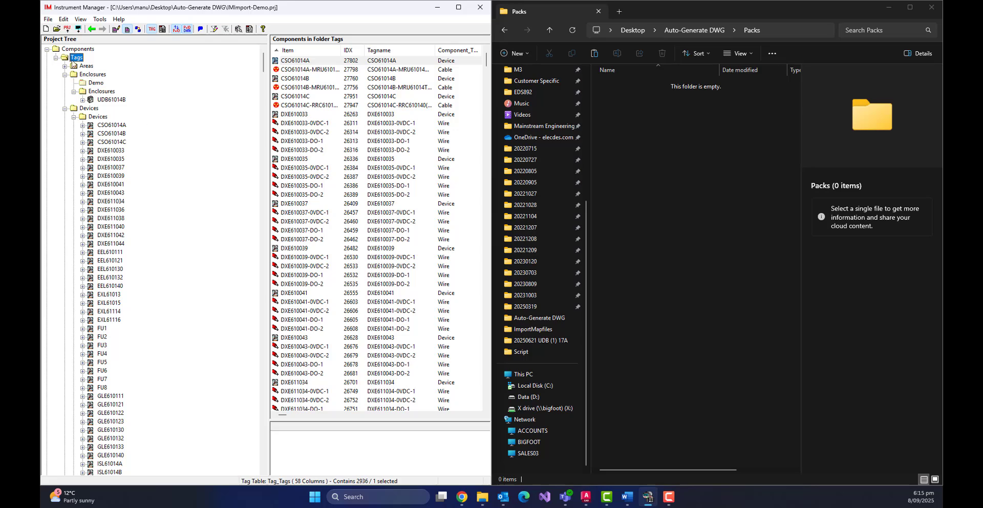
Regenerate the out-of-date multi-page PDF UDB61014B.pdf in the Packs folder.
left_click(48, 20)
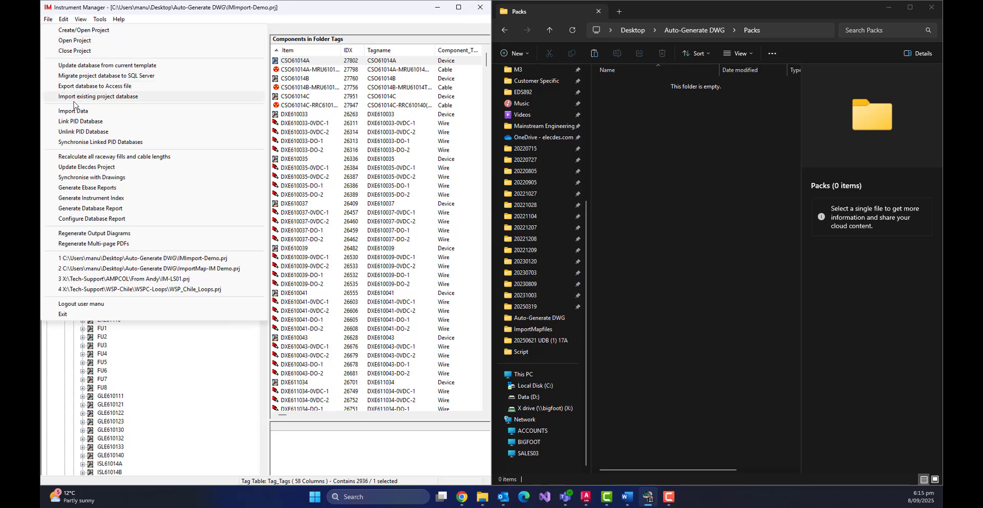
left_click(124, 245)
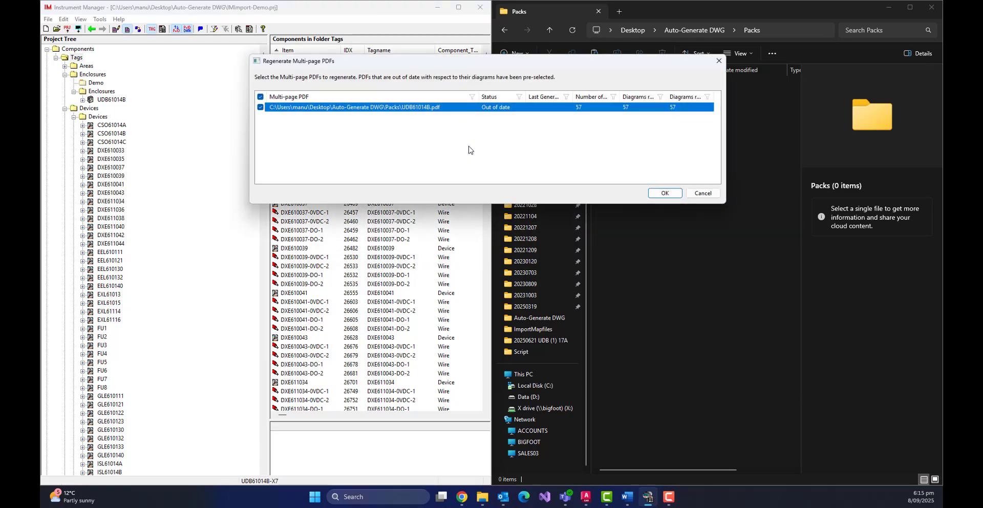
left_click(653, 196)
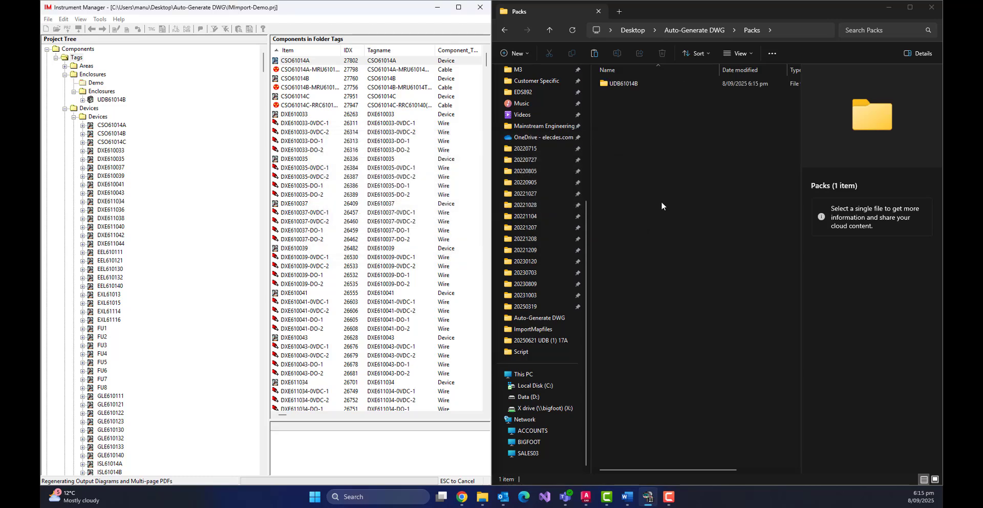
Open the generated UDB61014B output folder, dismiss the regeneration message, and browse the drawing files before returning to Packs.
double_click(615, 83)
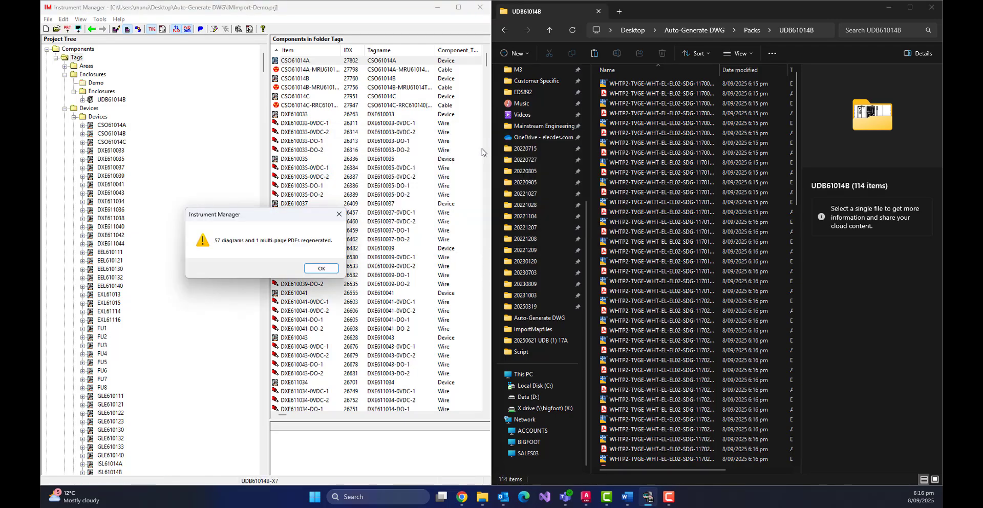
left_click(321, 268)
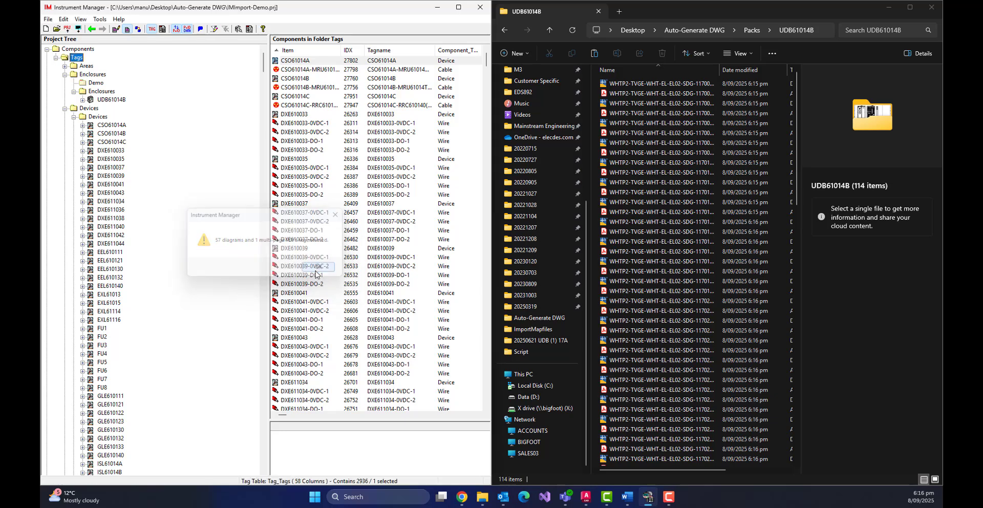
scroll(629, 234, "down", 5)
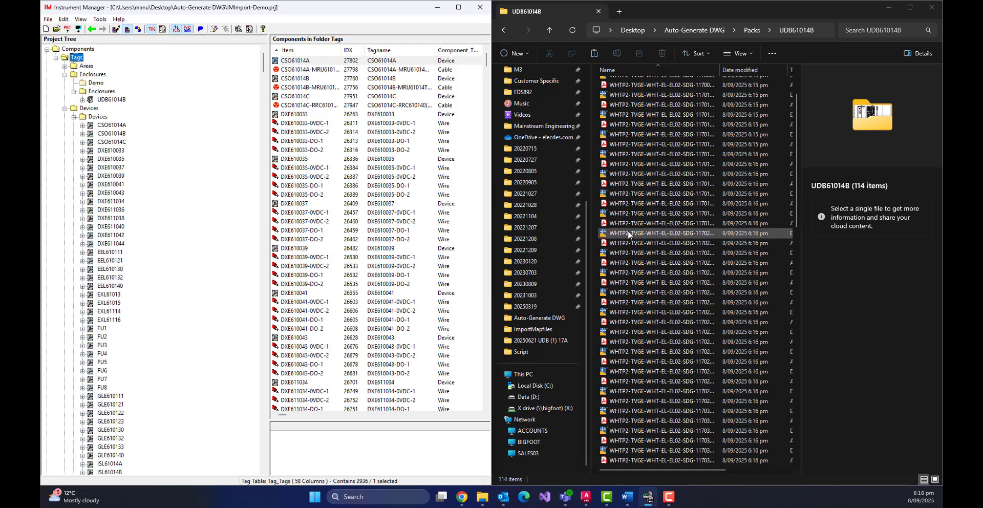
scroll(629, 234, "down", 10)
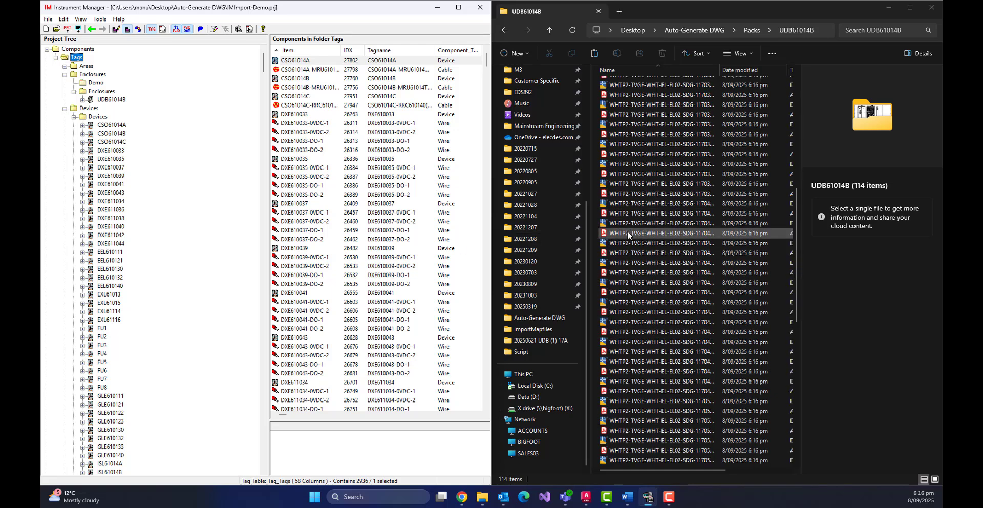
scroll(629, 235, "down", 4)
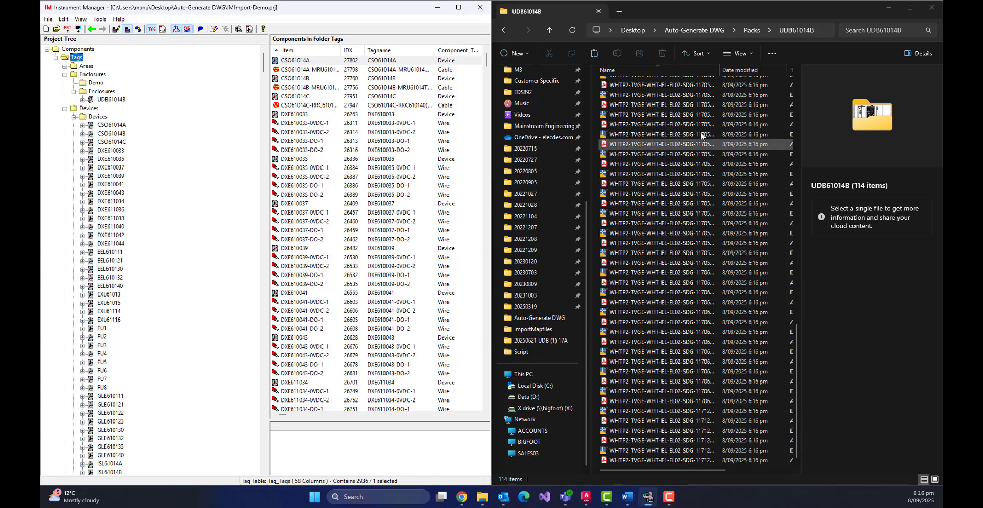
left_click(751, 31)
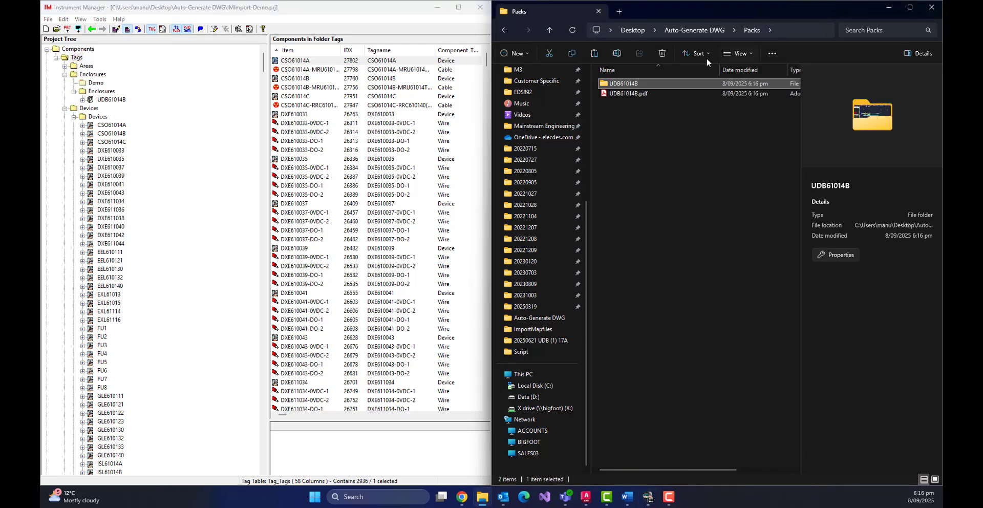
Open UDB61014B.pdf and zoom into the switchboard general arrangement drawing.
left_click(614, 94)
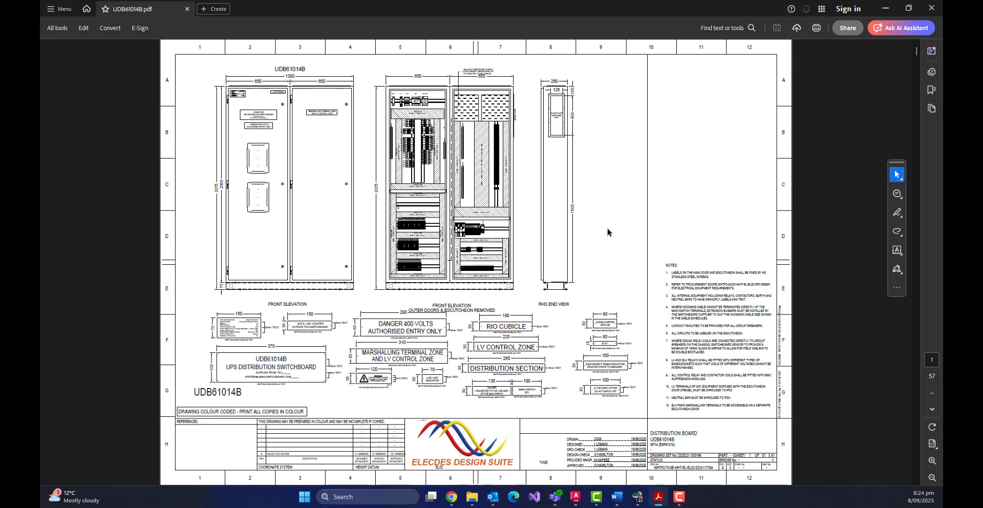
scroll(451, 129, "up", 3, "ctrl")
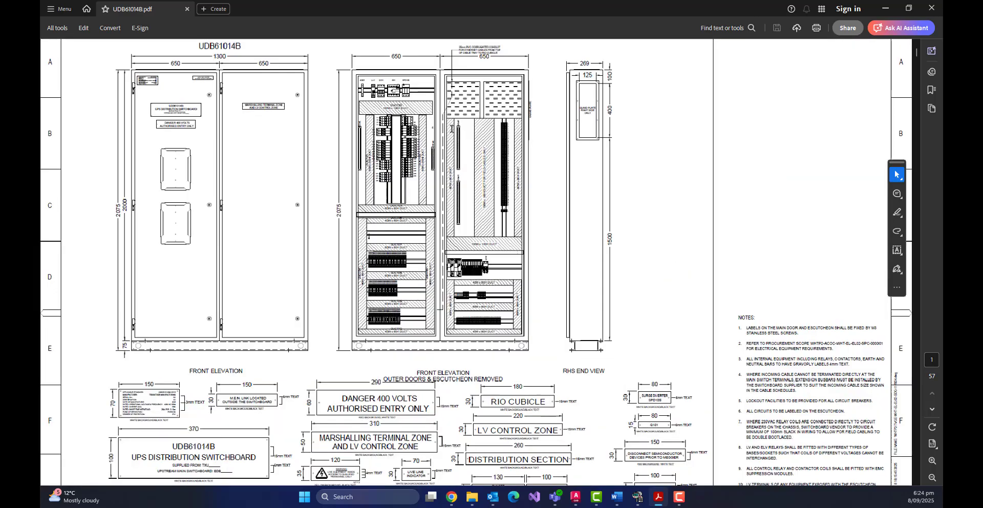
scroll(432, 136, "up", 2, "ctrl")
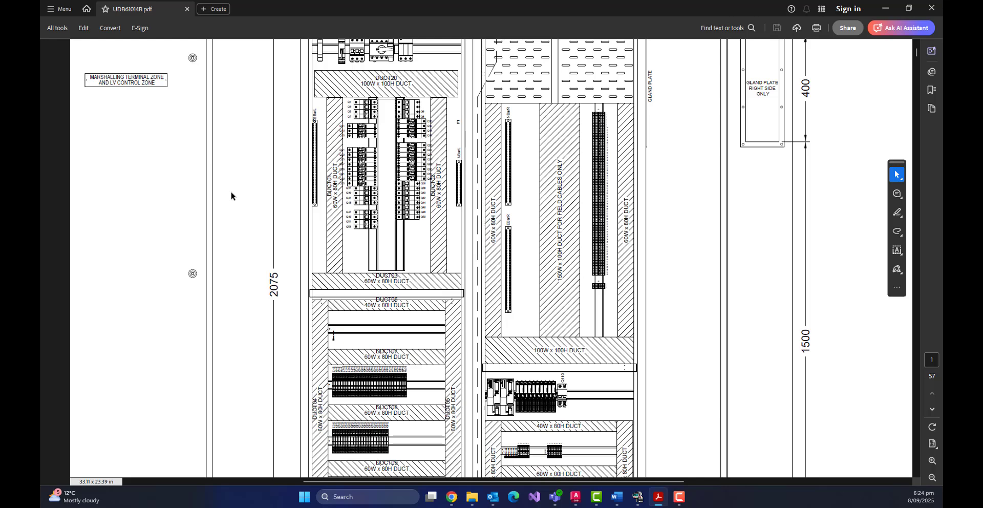
scroll(231, 195, "down", 5)
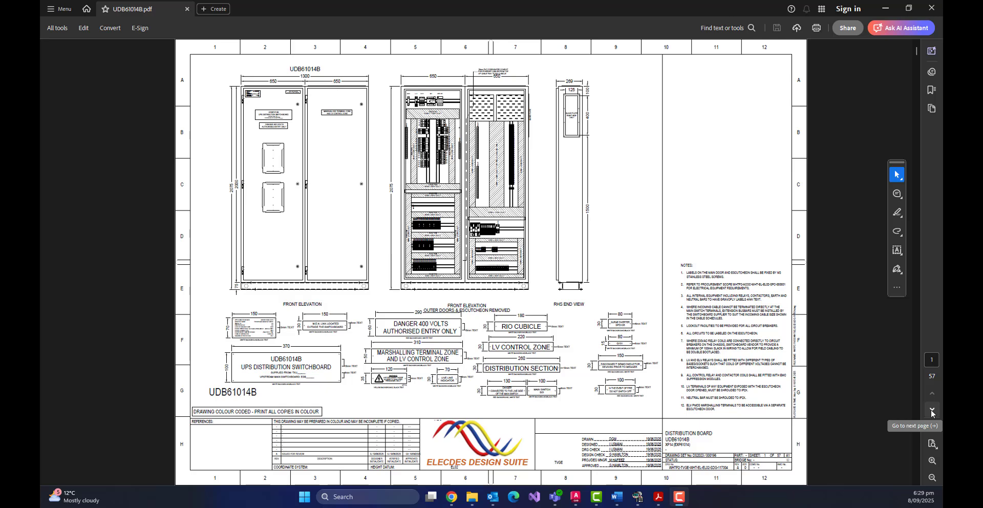
Page through the sheets of UDB61014B.pdf to review the generated schematics and terminal diagrams.
left_click(931, 412)
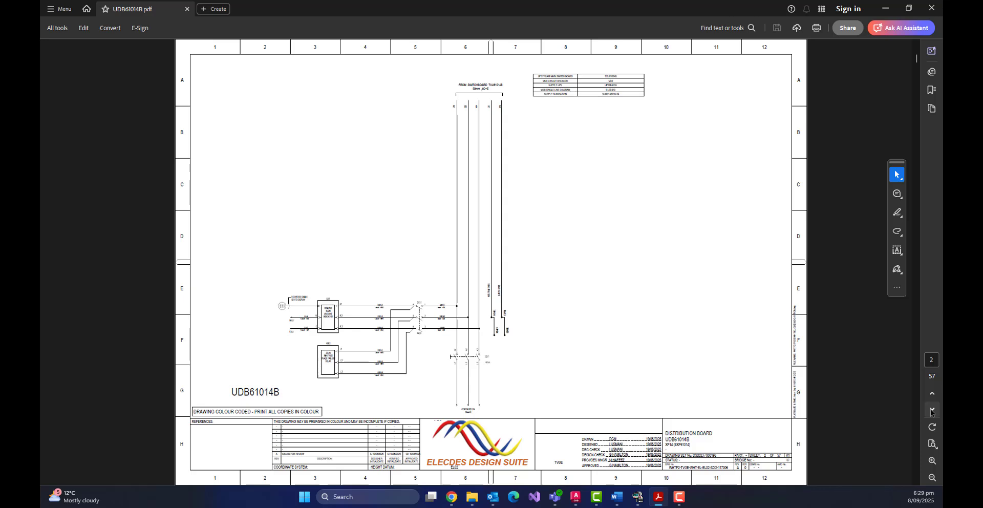
left_click(931, 412)
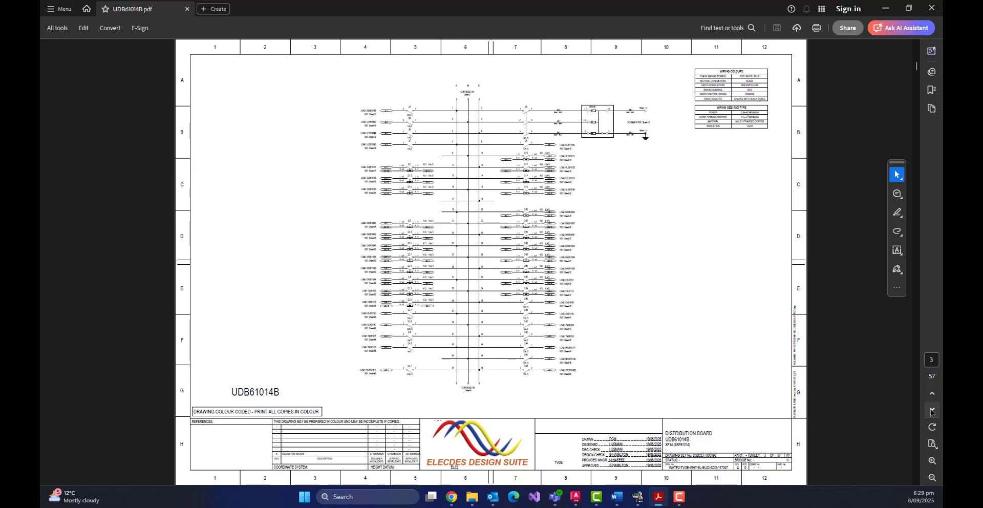
left_click(932, 412)
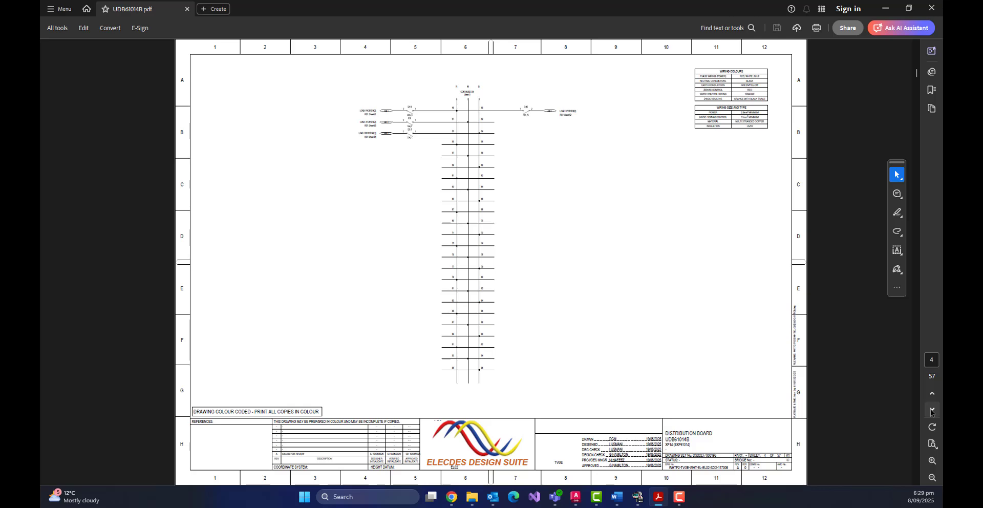
left_click(932, 411)
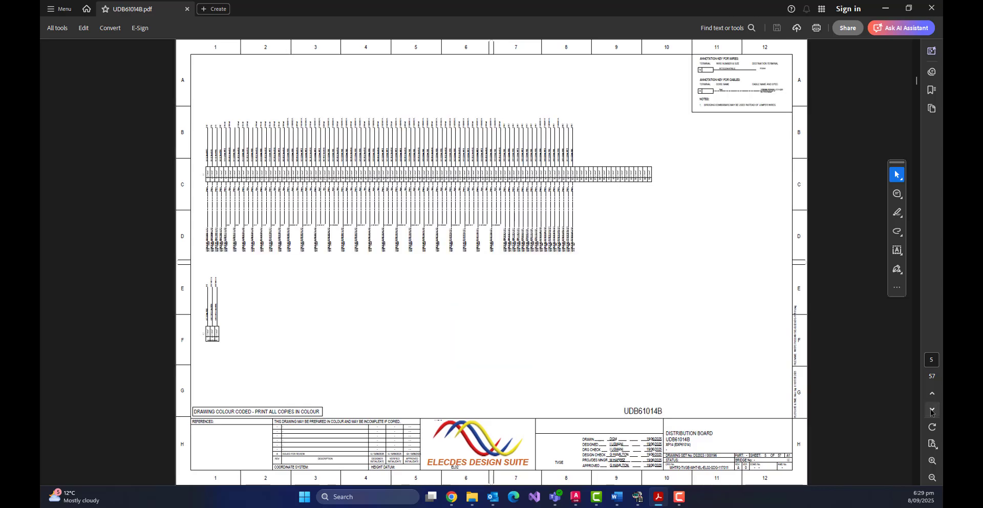
left_click(932, 412)
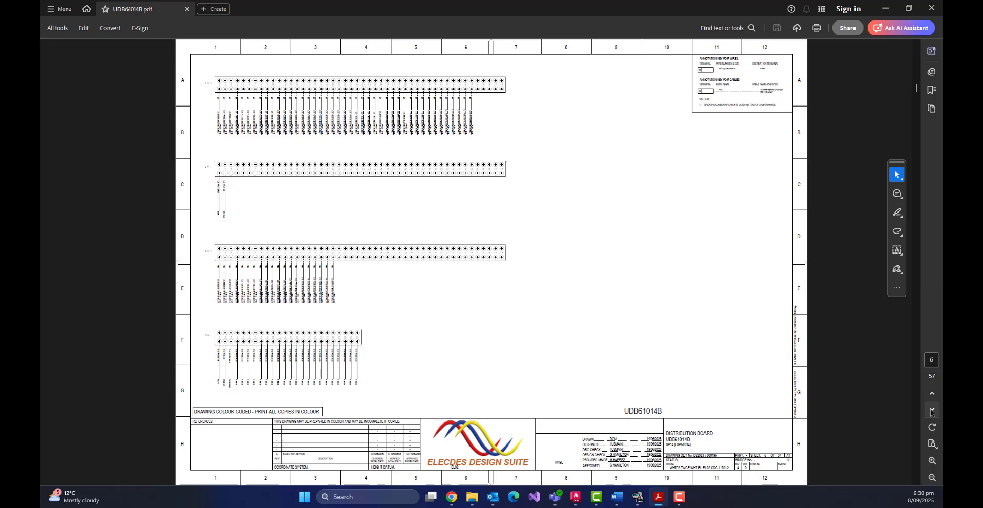
left_click(932, 412)
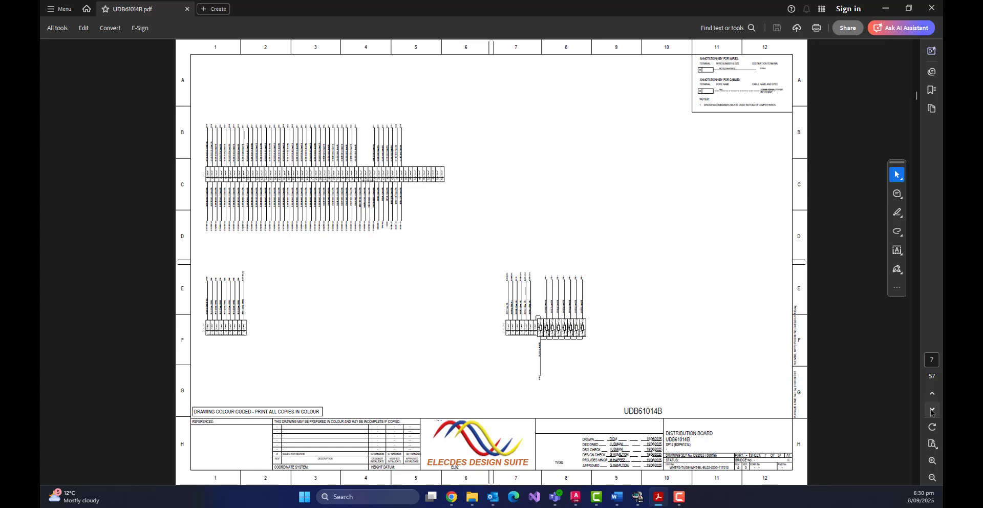
left_click(932, 412)
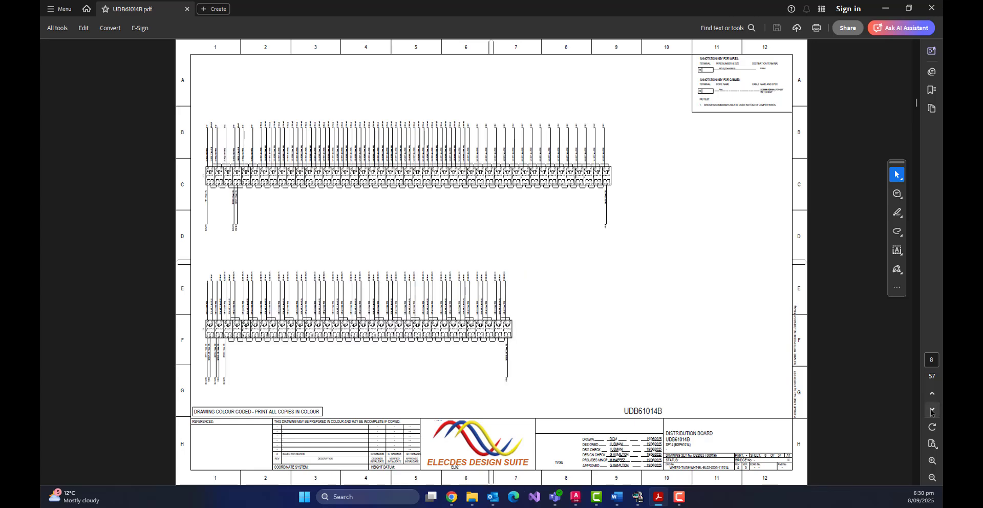
left_click(931, 412)
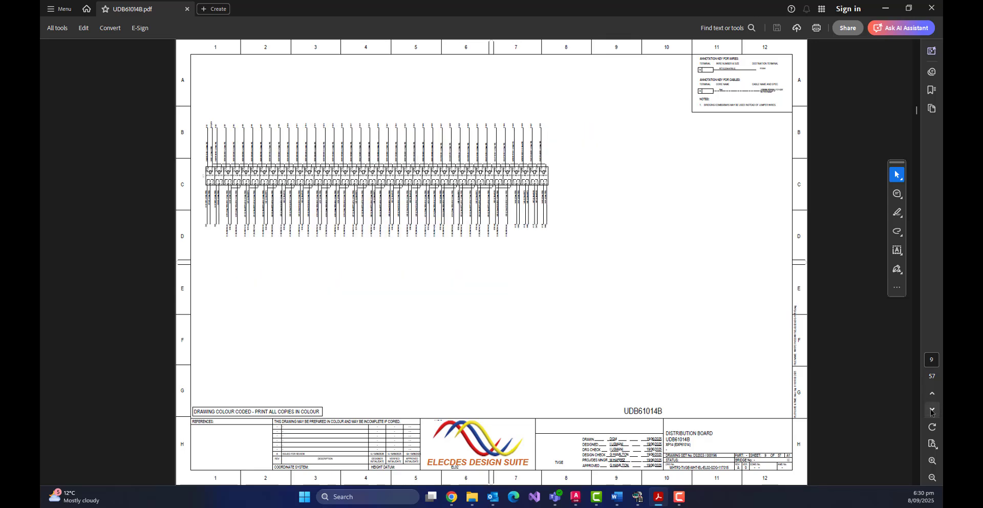
left_click(932, 411)
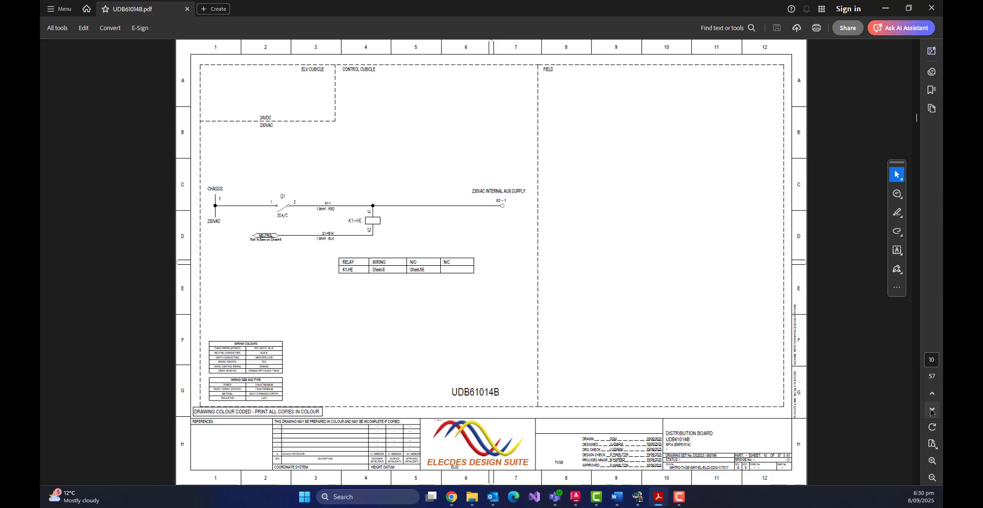
left_click(932, 411)
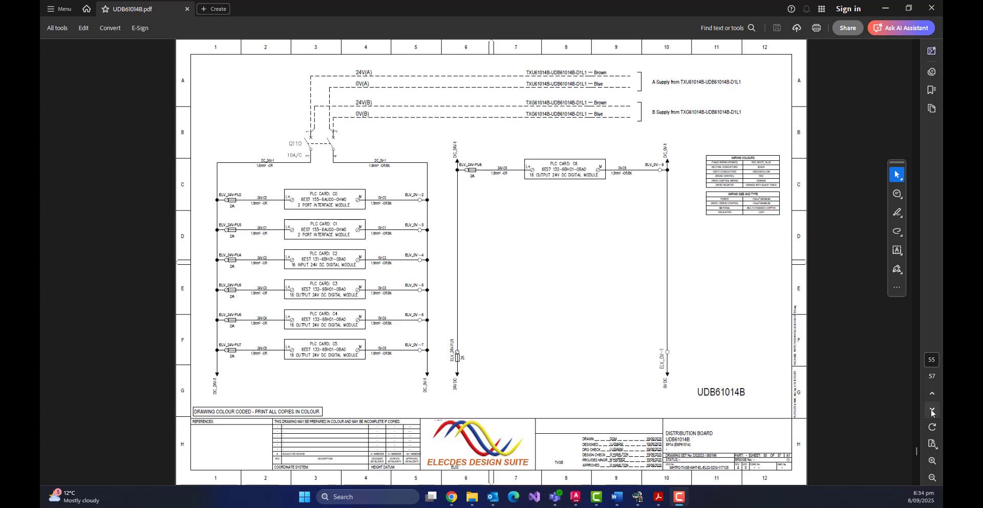
left_click(932, 411)
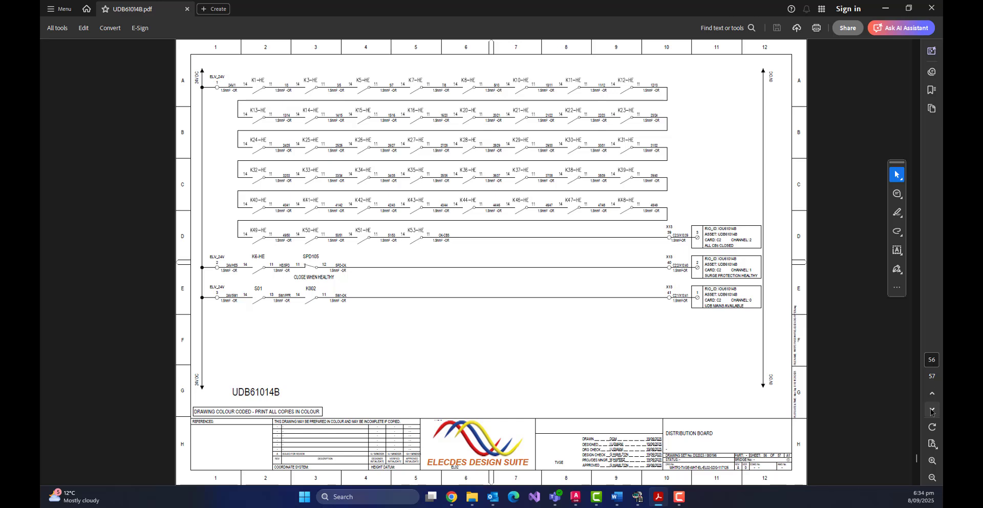
left_click(932, 411)
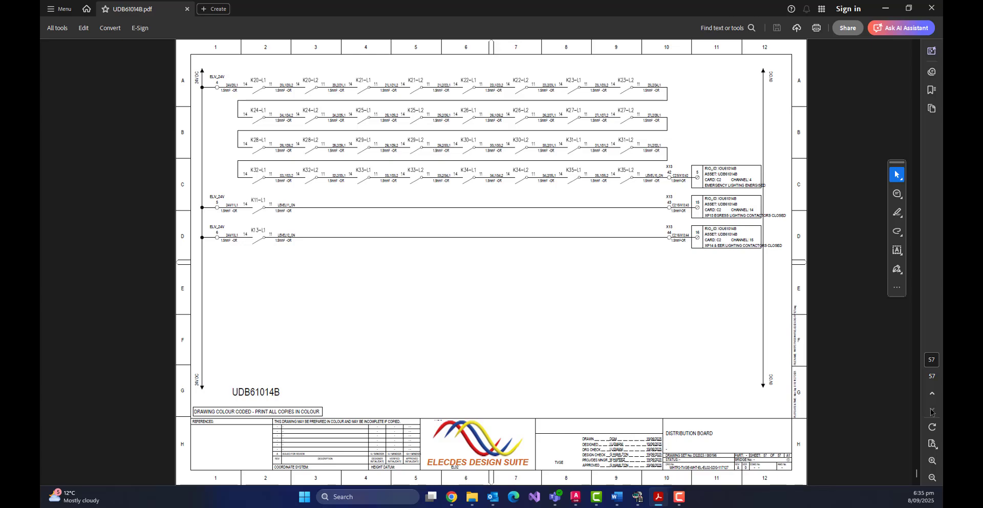